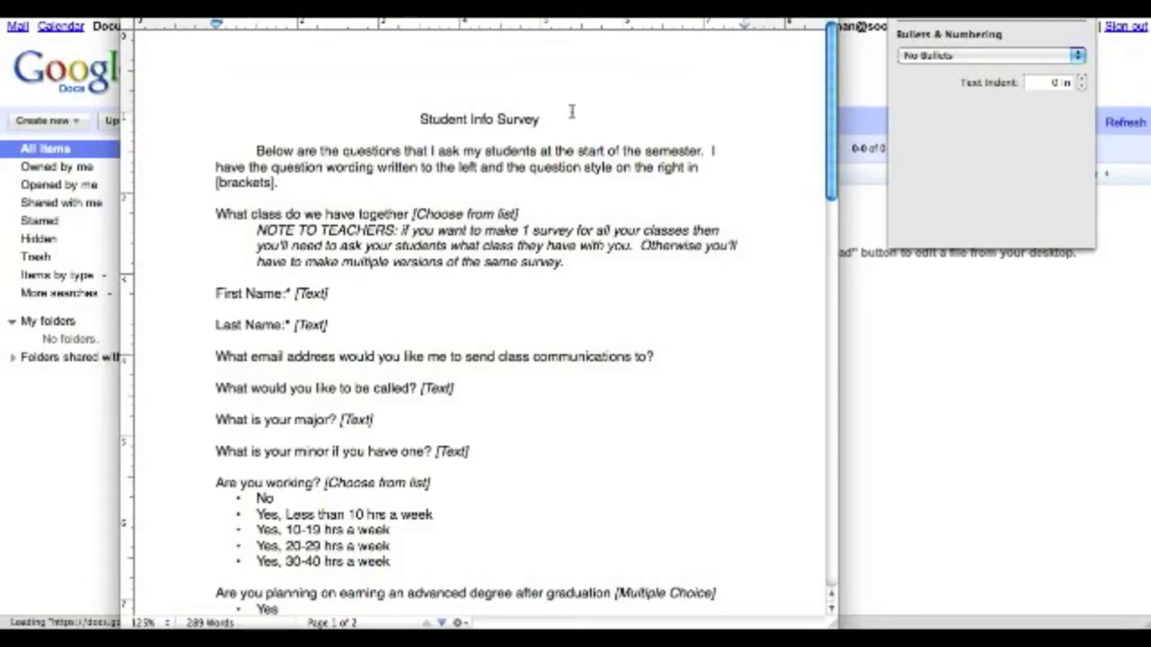
- Look over the survey document, then close it
scroll(554, 135, "down", 10)
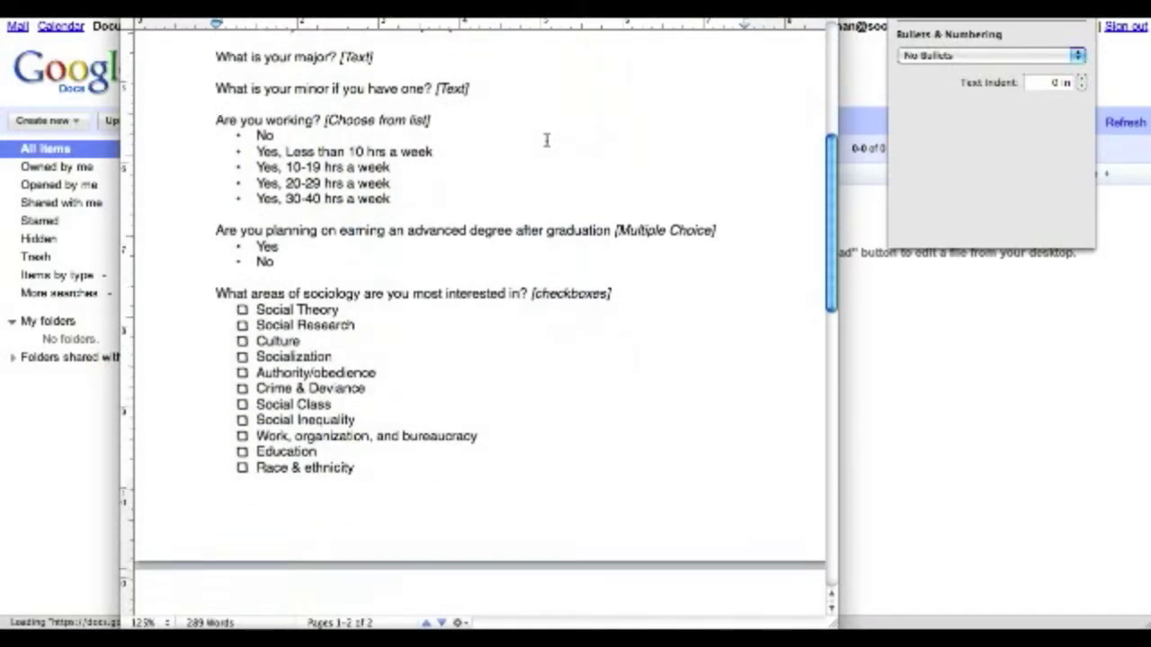
scroll(545, 139, "down", 12)
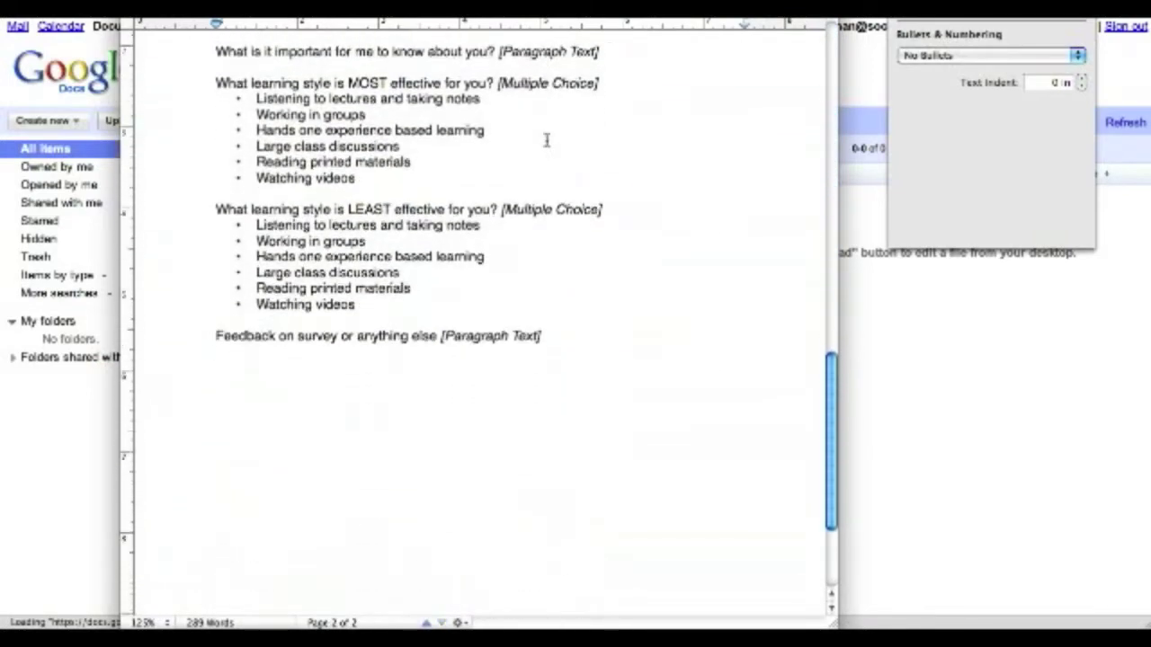
scroll(546, 139, "up", 10)
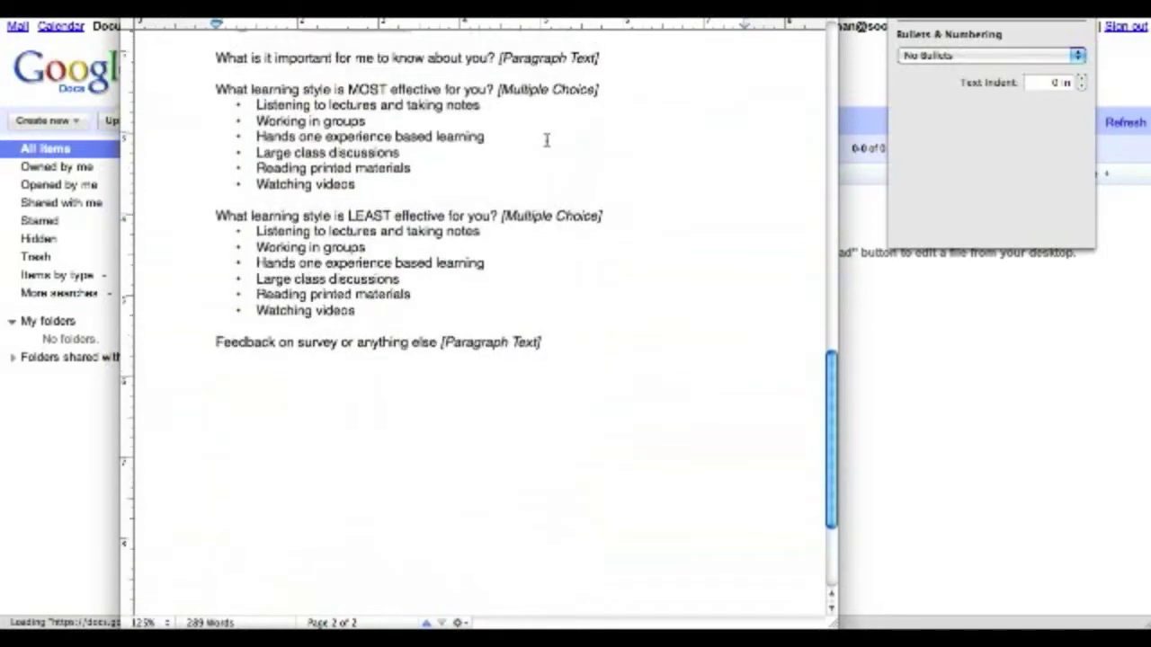
scroll(545, 139, "up", 10)
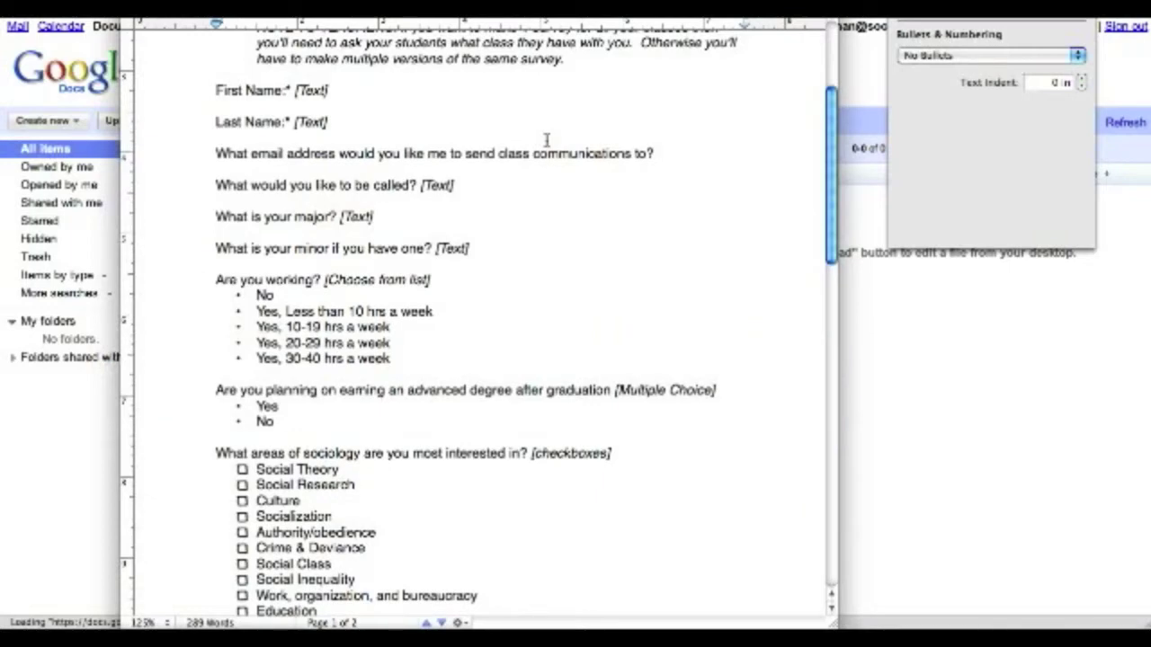
key("super+w")
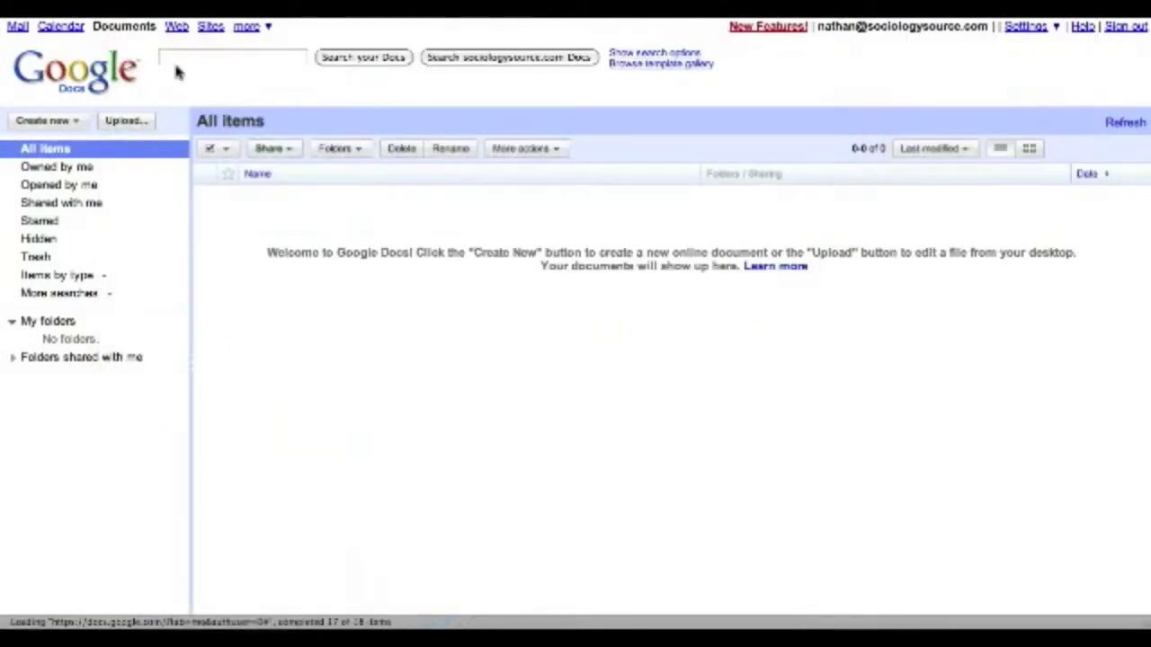
- Create a new form titled 'Student Info Sheet' and select its sample question title
left_click(76, 122)
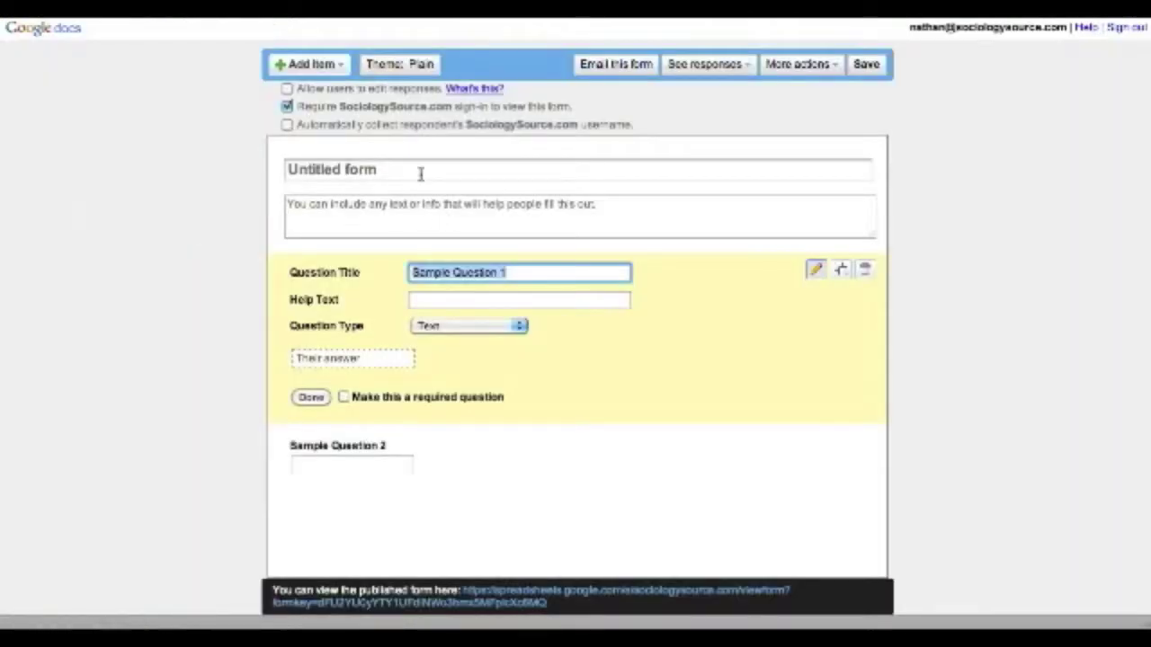
left_click(420, 174)
type("Student Info Sheet")
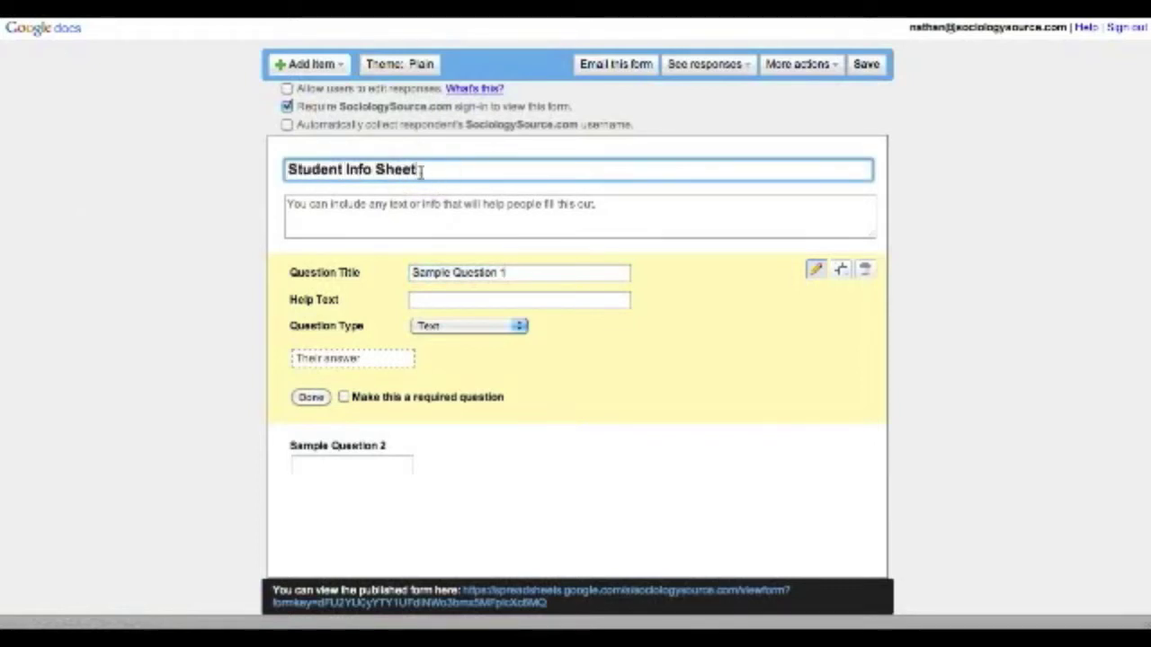
key("Tab")
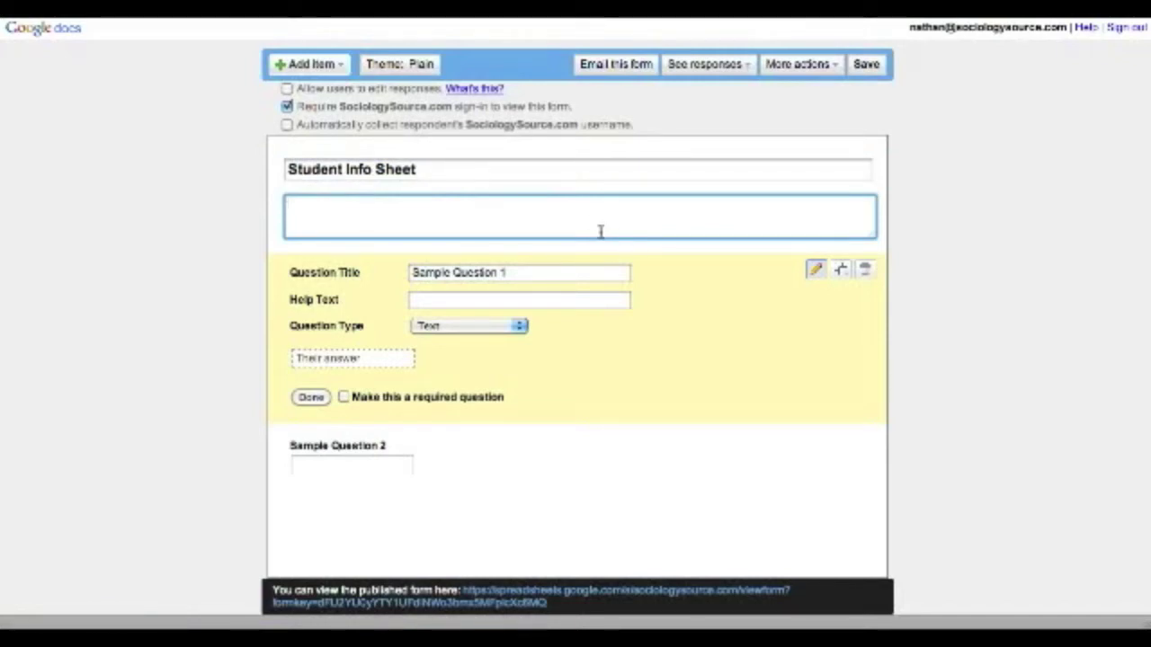
triple_click(585, 274)
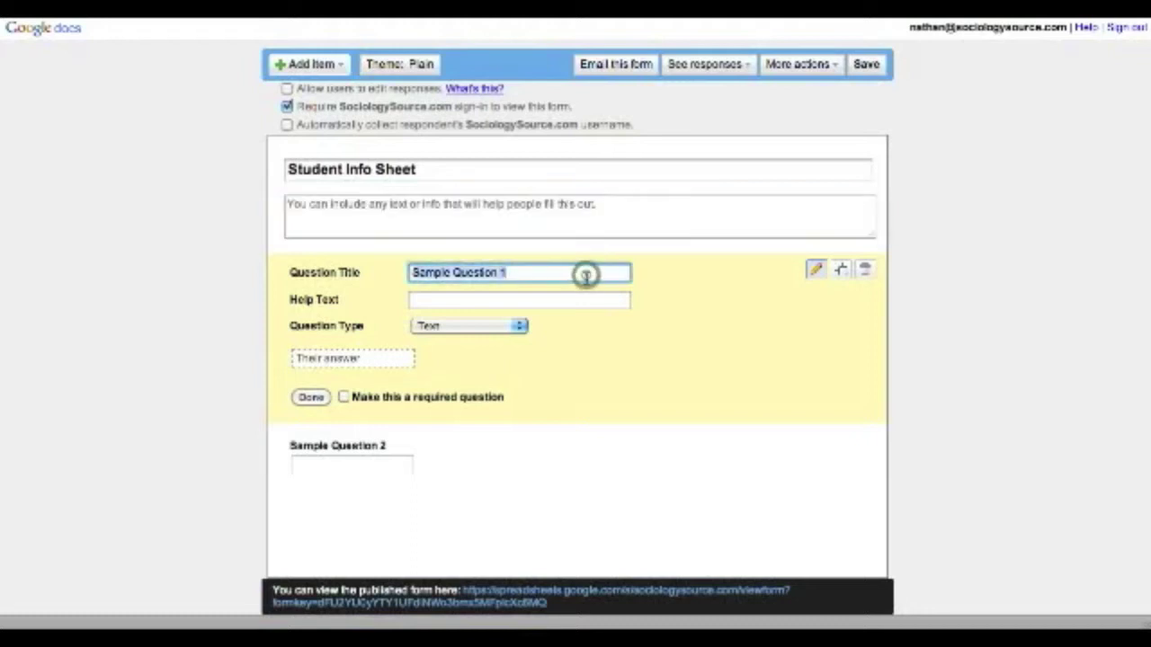
- Retitle the first question 'What class do we have together?' as a choose-from-a-list question
type("What cla")
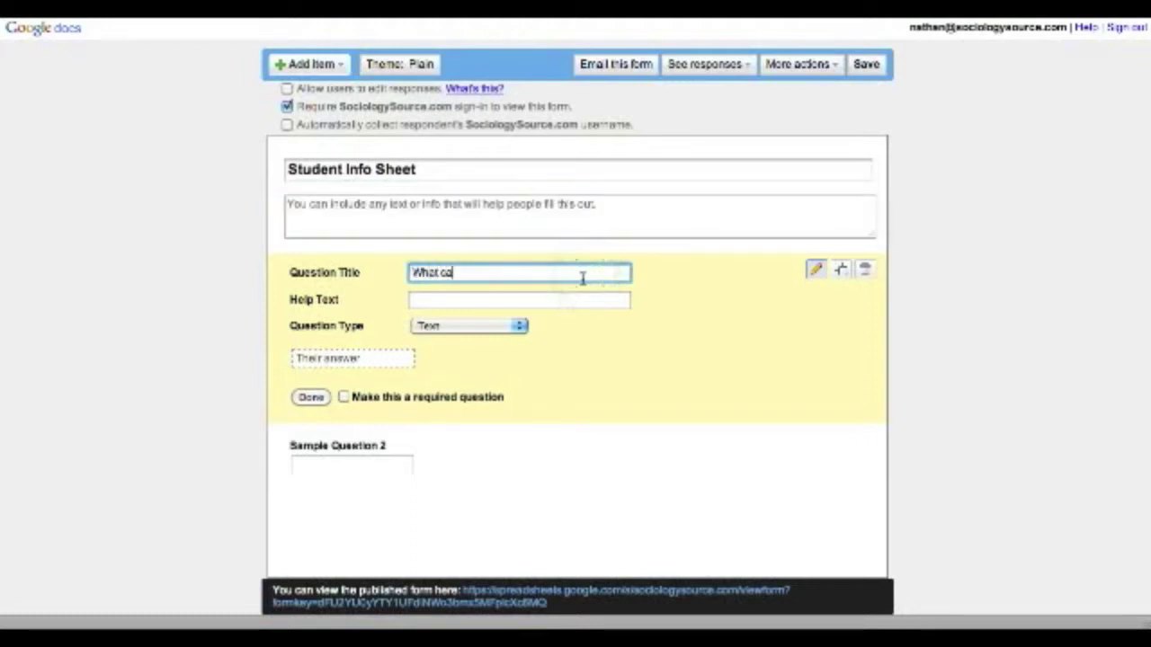
type("ss do we")
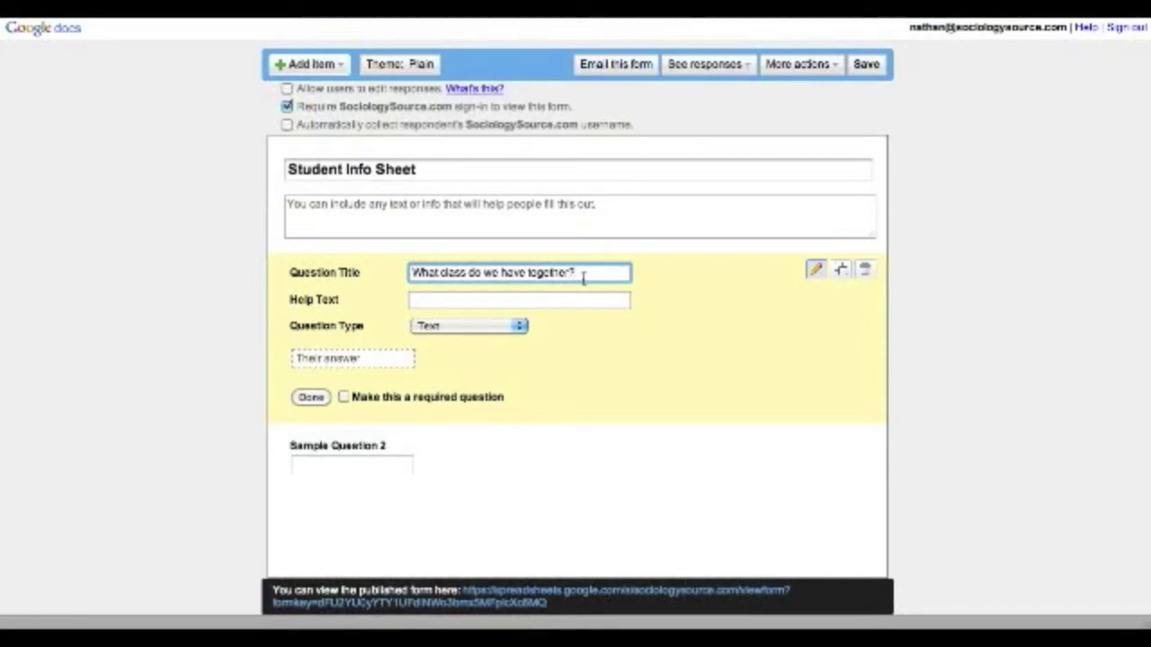
key("Tab")
left_click(468, 326)
left_click(501, 383)
- List Soc101 MWF 9am, Soc101 MW 3:30pm and Social Problems, drop Option 4, and make it required
type("Soc101 MWF 9am")
key("Return")
type("Soc101 ")
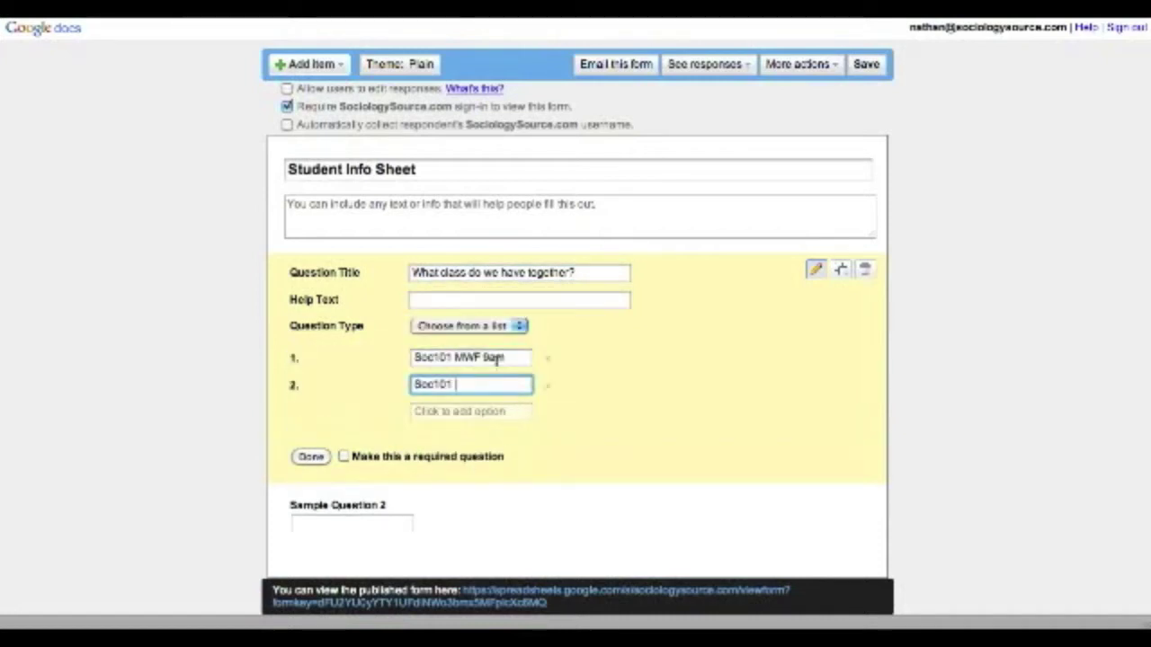
type("MW 3:30pm")
key("Return")
type("Social Problems")
key("Return")
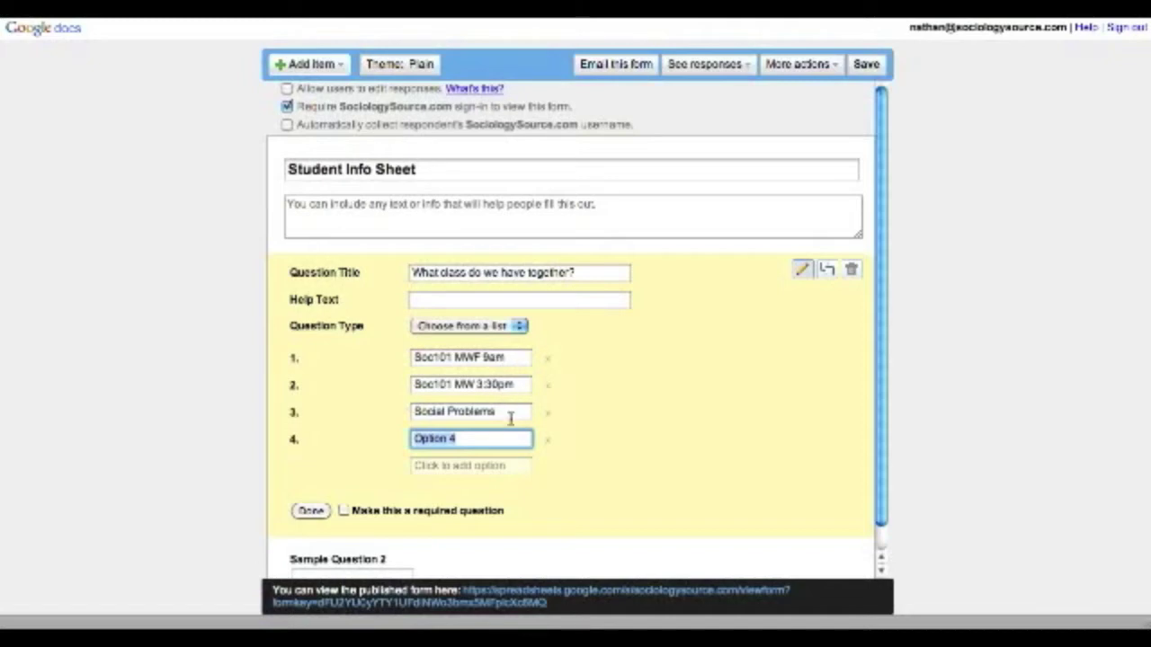
left_click(547, 441)
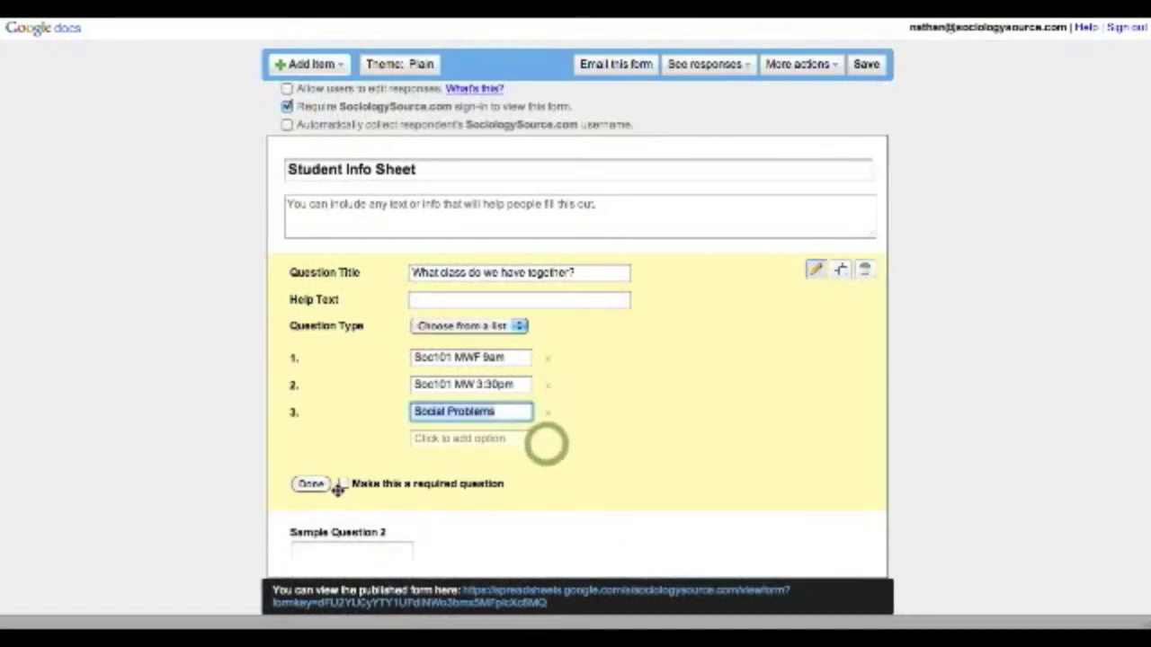
left_click(340, 485)
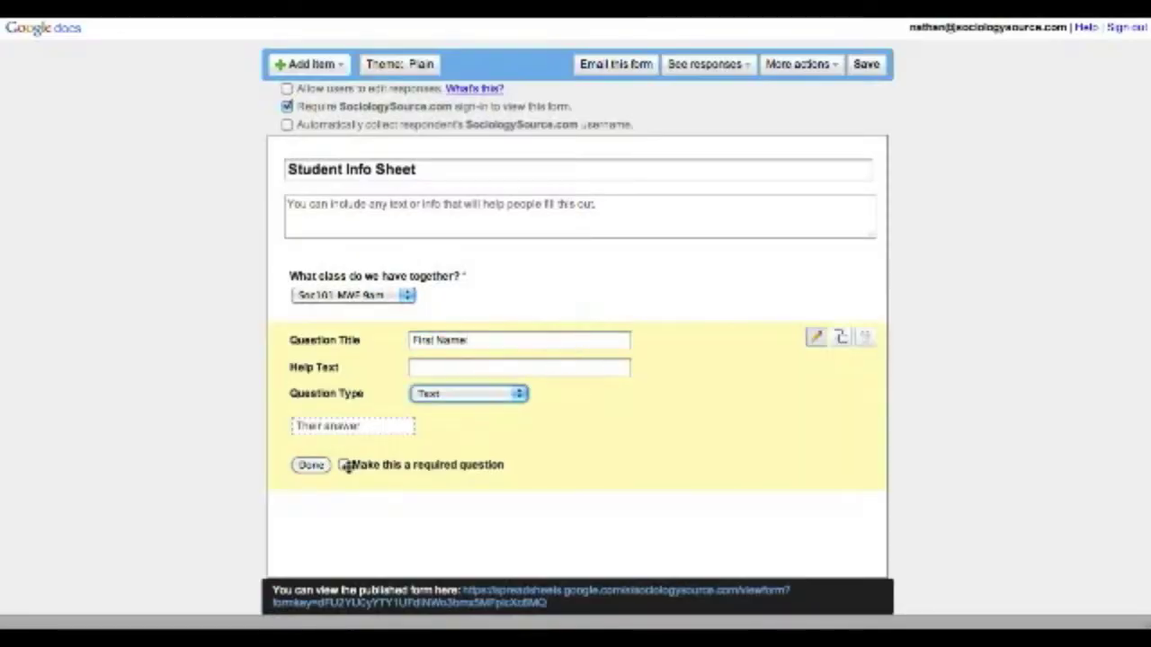
- Make the First Name question required and save it
left_click(345, 465)
left_click(311, 465)
left_click(308, 64)
- Add a required Last Name text question
left_click(297, 100)
type("Last Name")
left_click(344, 531)
left_click(311, 531)
left_click(308, 64)
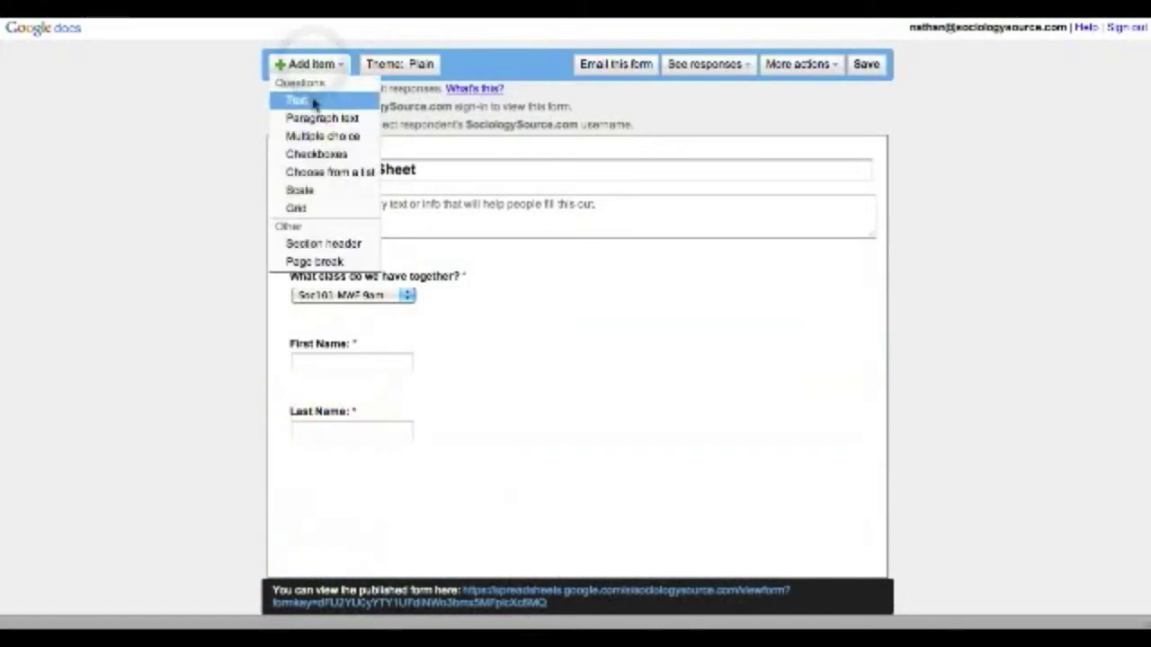
- Add the required text question 'What email would you like class communications to be sent to?'
left_click(322, 136)
left_click(382, 450)
left_click(382, 417)
left_click(456, 429)
type("What email would you like cla")
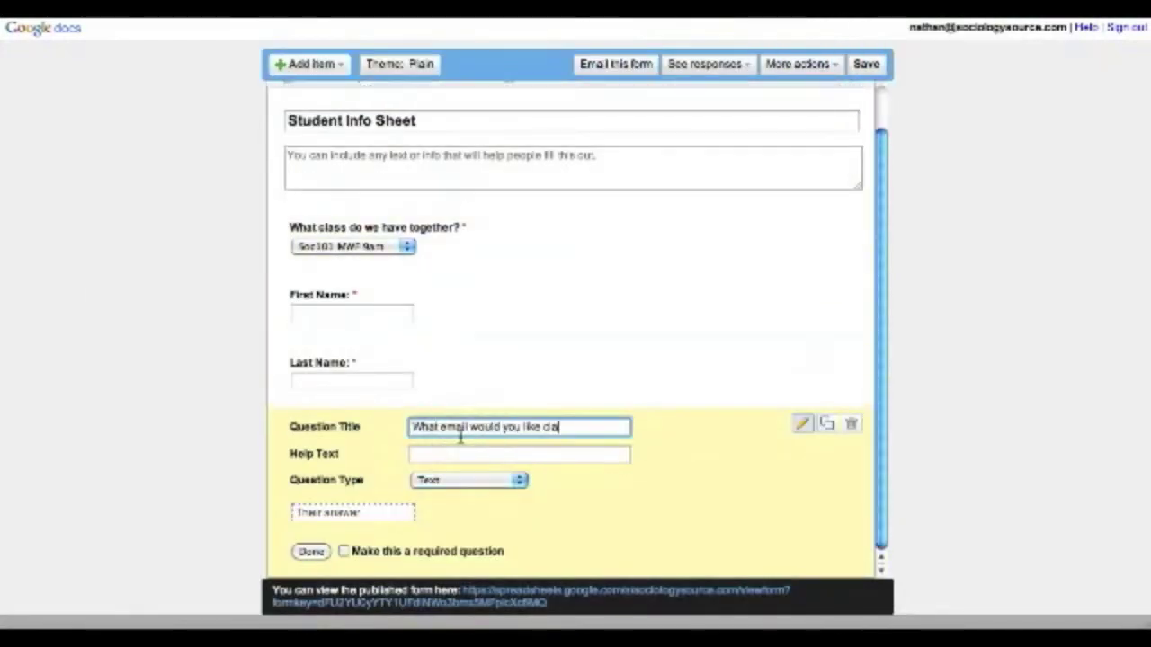
type("ss communications to be sent to?")
left_click(344, 551)
left_click(311, 551)
- Add 'What would you like to be called?' and move it above the email question
key("super+Tab")
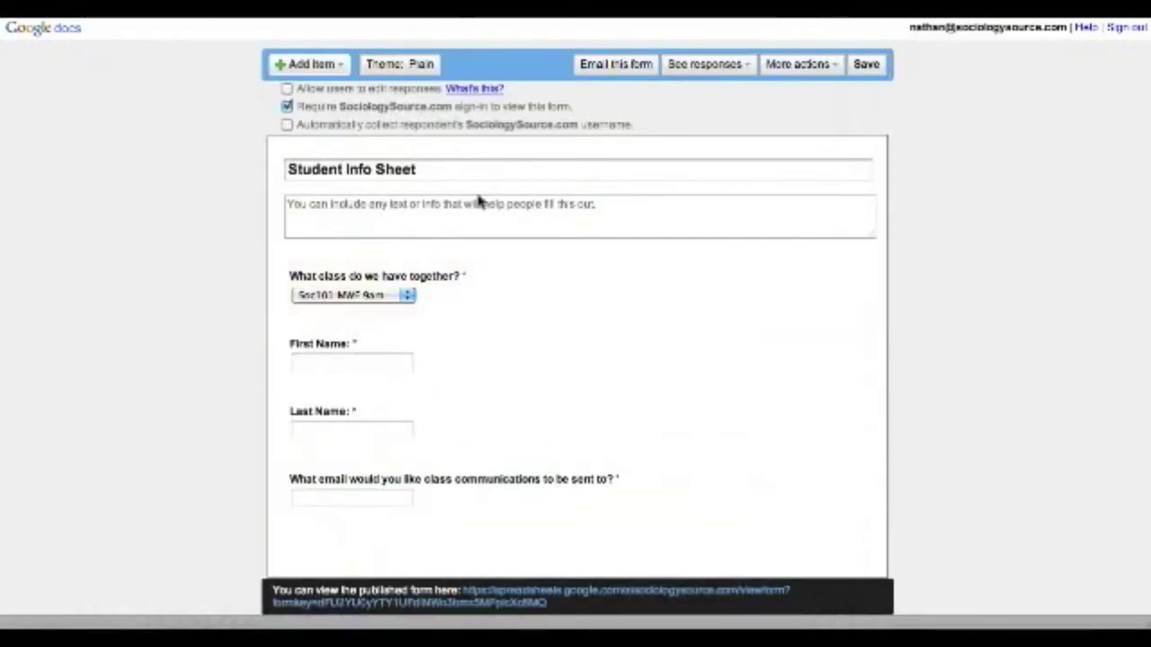
left_click(309, 64)
left_click(297, 100)
type("What would you like to be called?")
key("Return")
left_click_drag(370, 537, 368, 472)
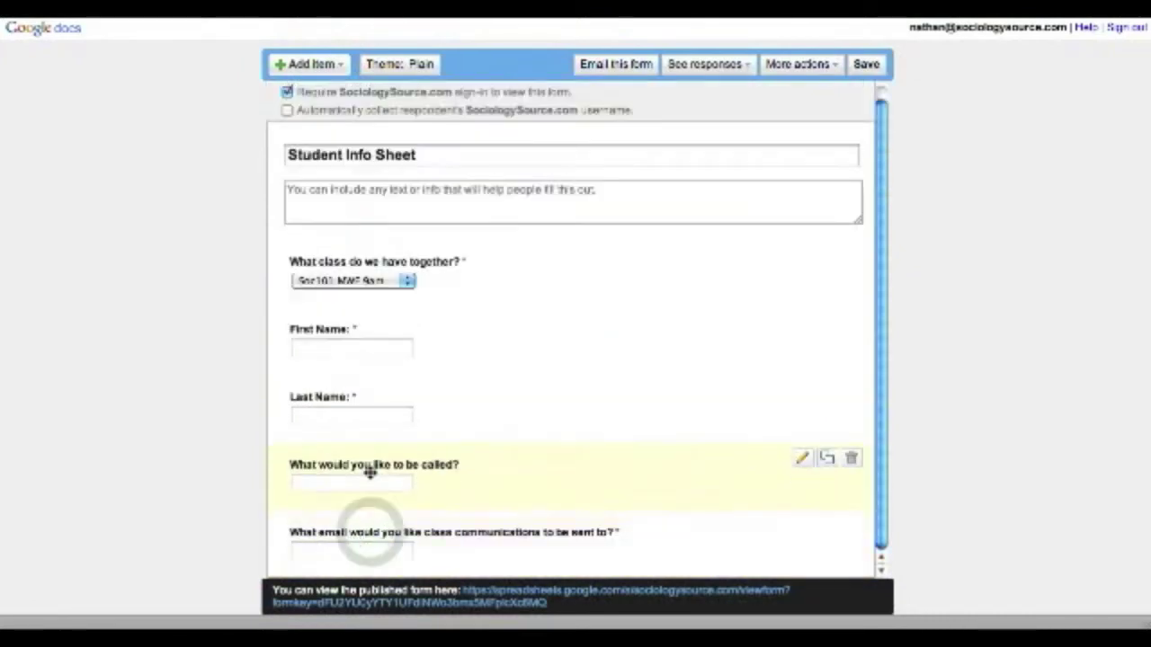
key("super+Tab")
key("super+Tab")
- Add the required text question 'What is your major?'
left_click(308, 64)
left_click(297, 100)
type("What is your major?")
left_click(344, 551)
left_click(311, 551)
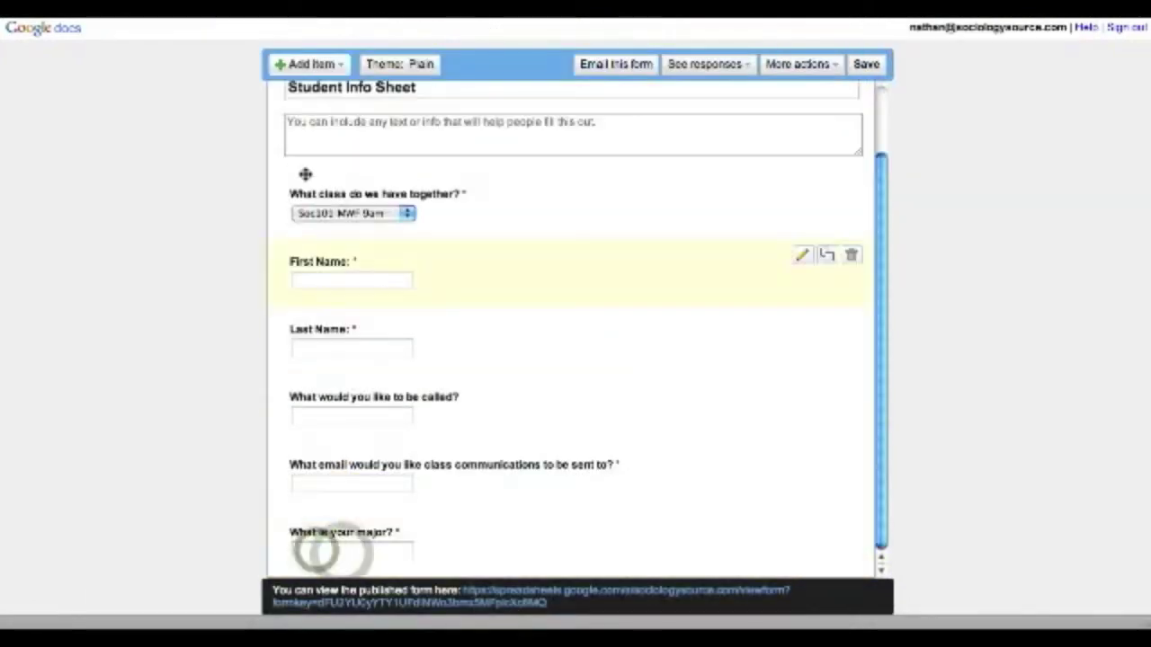
- Add the minor question and learning-style options Large class discussions, Reading primary materials, Watching videos
left_click(308, 64)
left_click(296, 100)
type("What's your minor if you have")
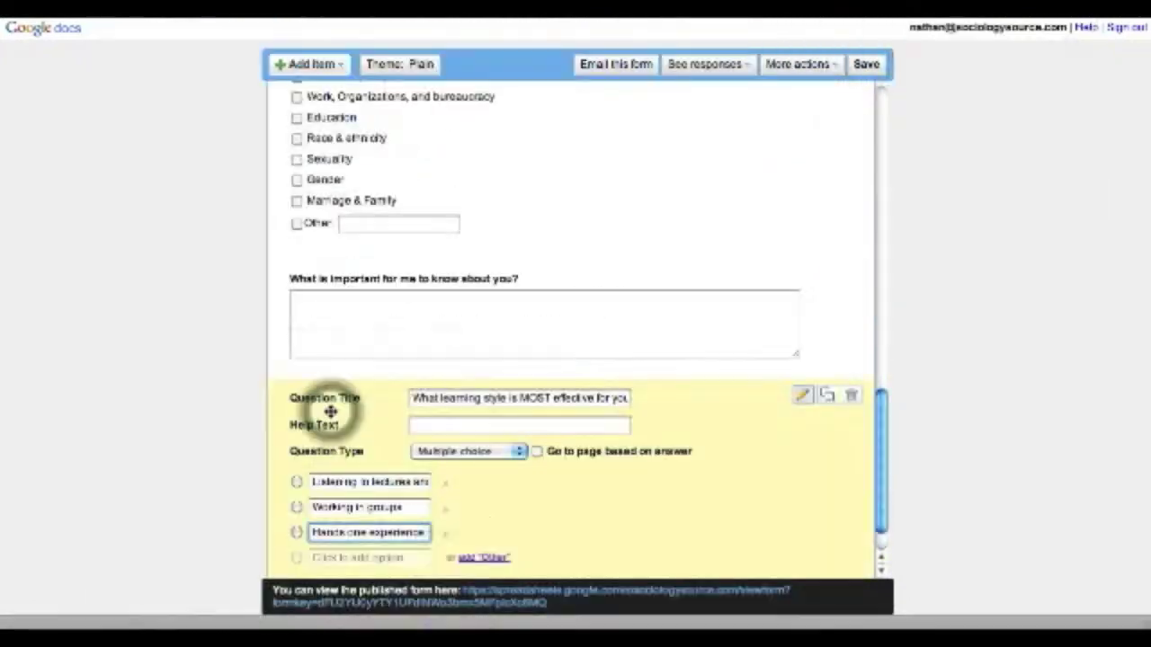
key("Return")
type("Large class discussions")
key("Return")
type("Reading primary materials")
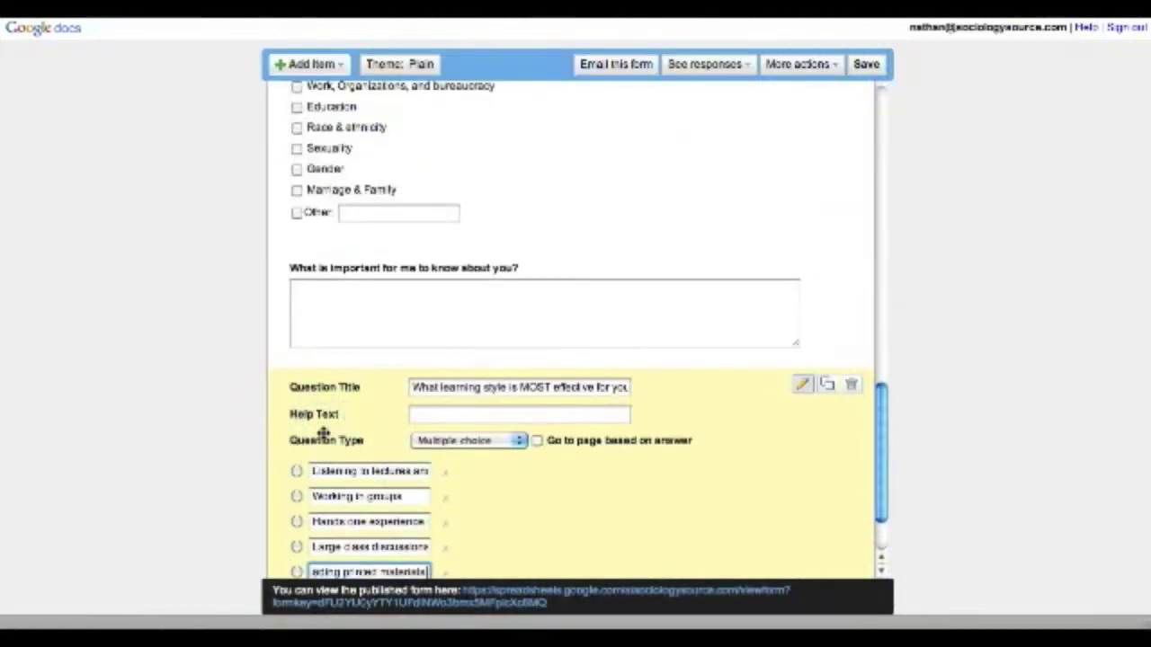
key("Return")
type("Watching videos")
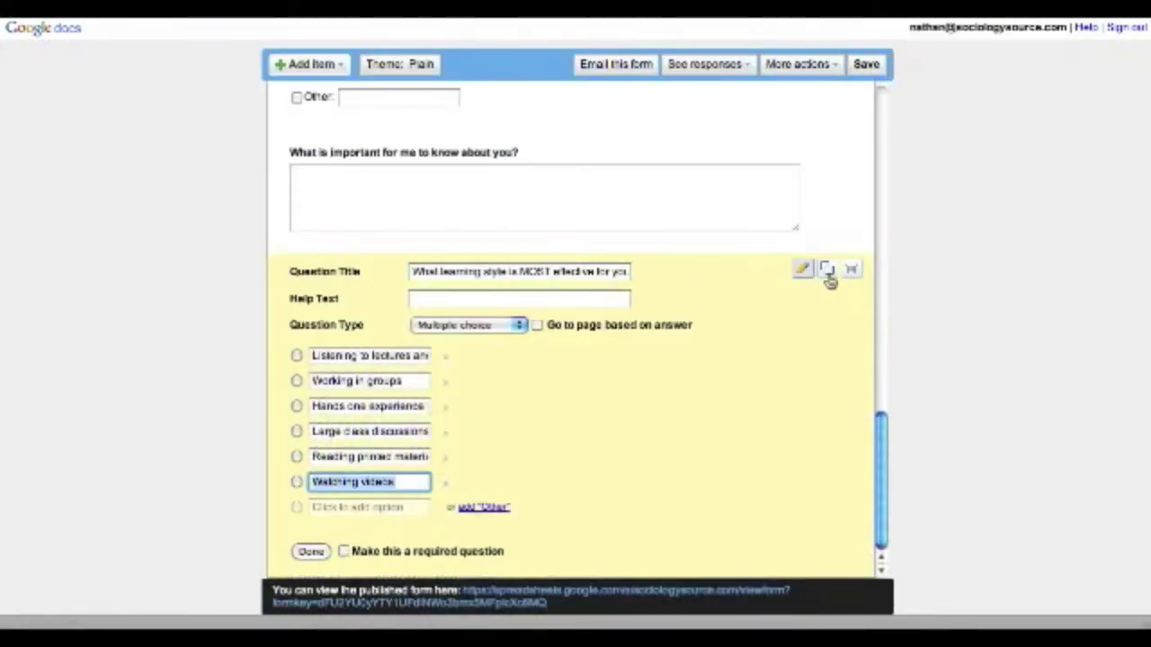
- Duplicate the MOST effective learning style question and change MOST to LEAST
left_click(827, 269)
double_click(539, 271)
type("LEAST")
left_click(311, 551)
- Add the paragraph question 'Feedback on the survey or anything else:' and open the live form
left_click(325, 68)
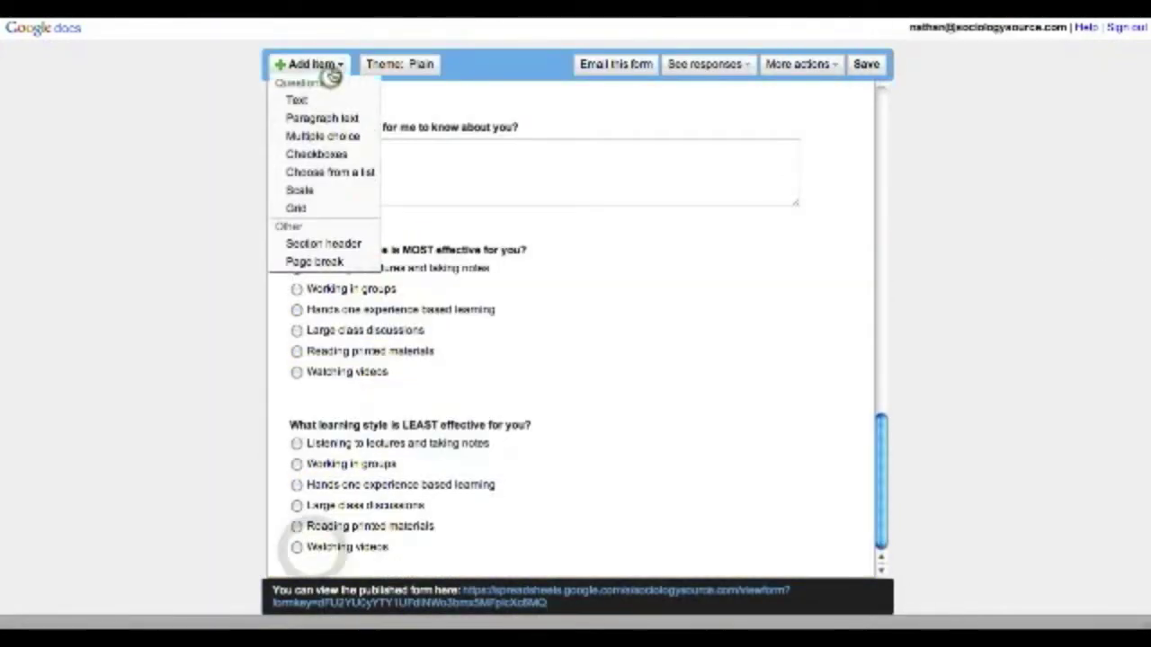
left_click(322, 118)
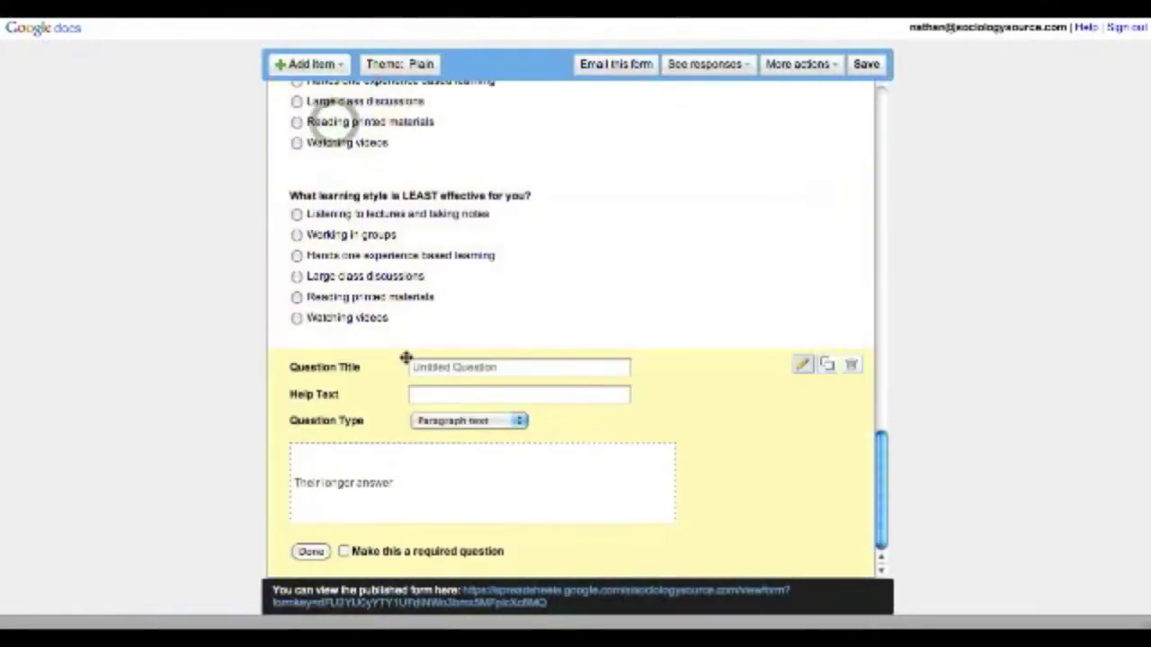
type("Feedback on the survey or Anything else")
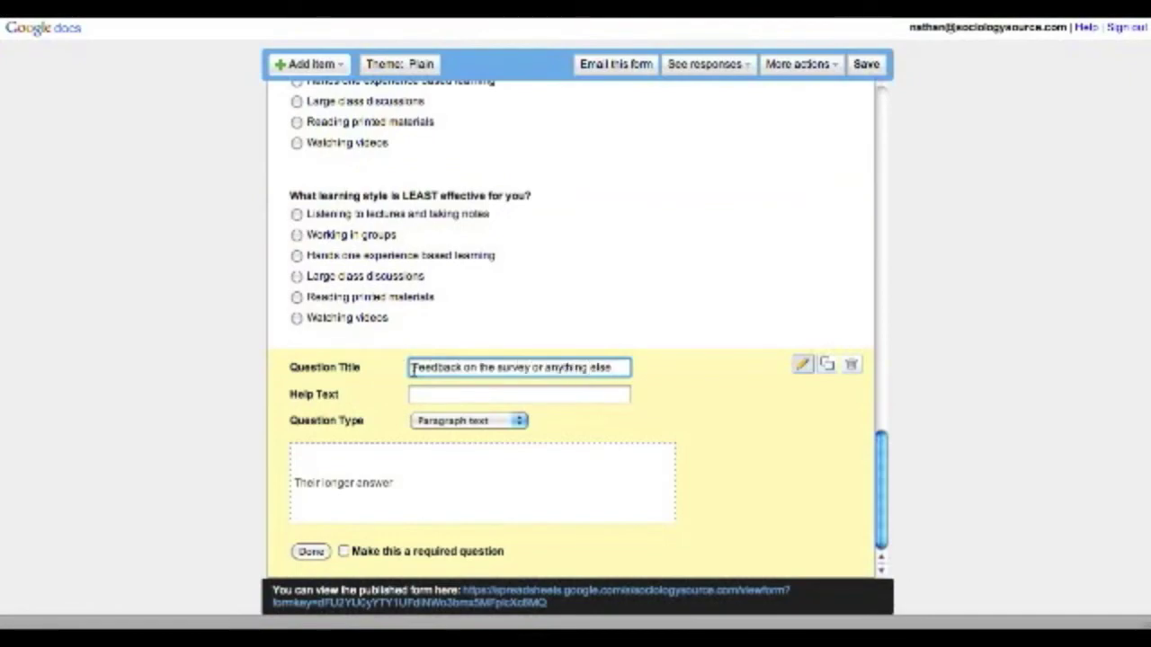
left_click(311, 551)
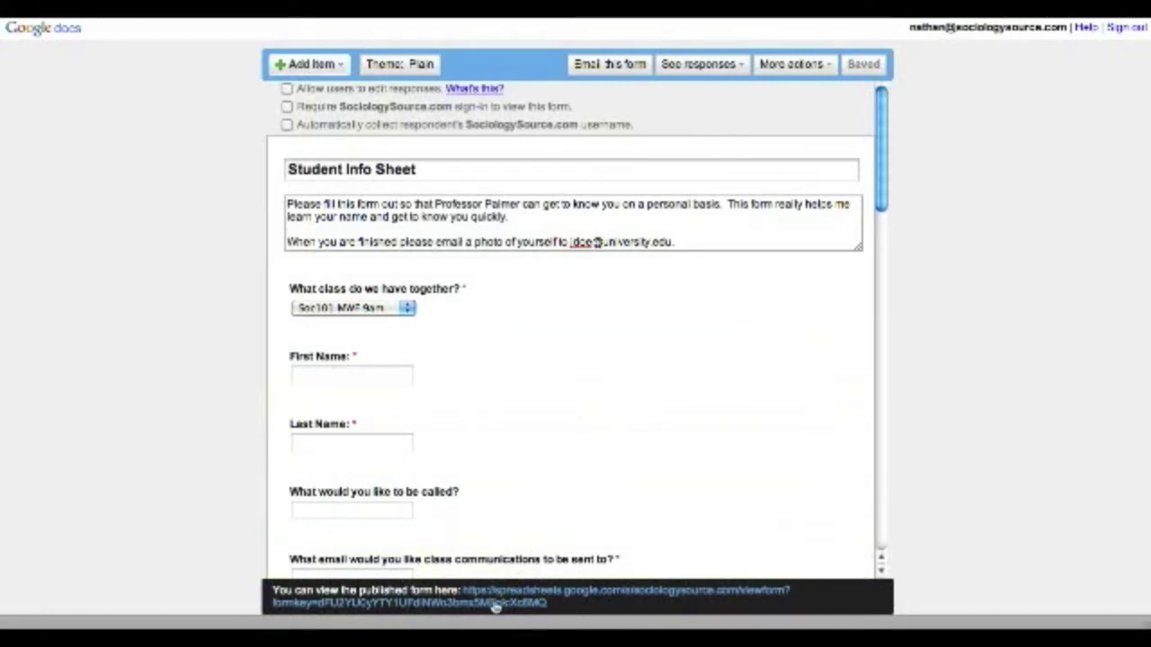
left_click(495, 604)
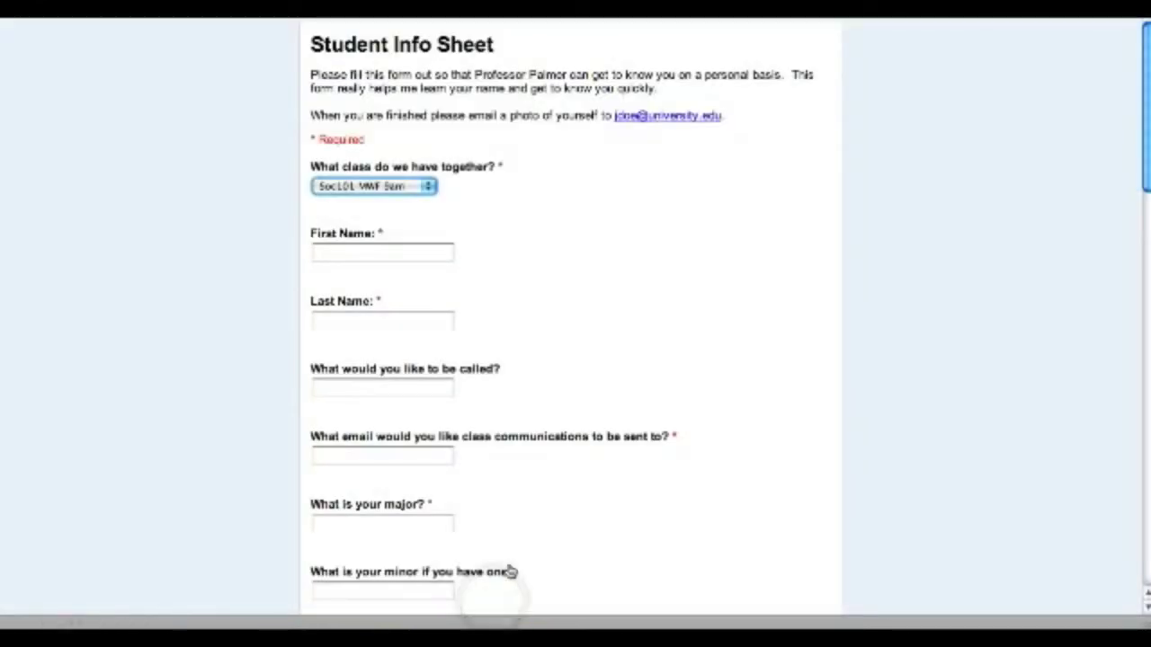
- Enter the test student's first, last and preferred names, e-mail address, and major Sociology
scroll(615, 231, "down", 10)
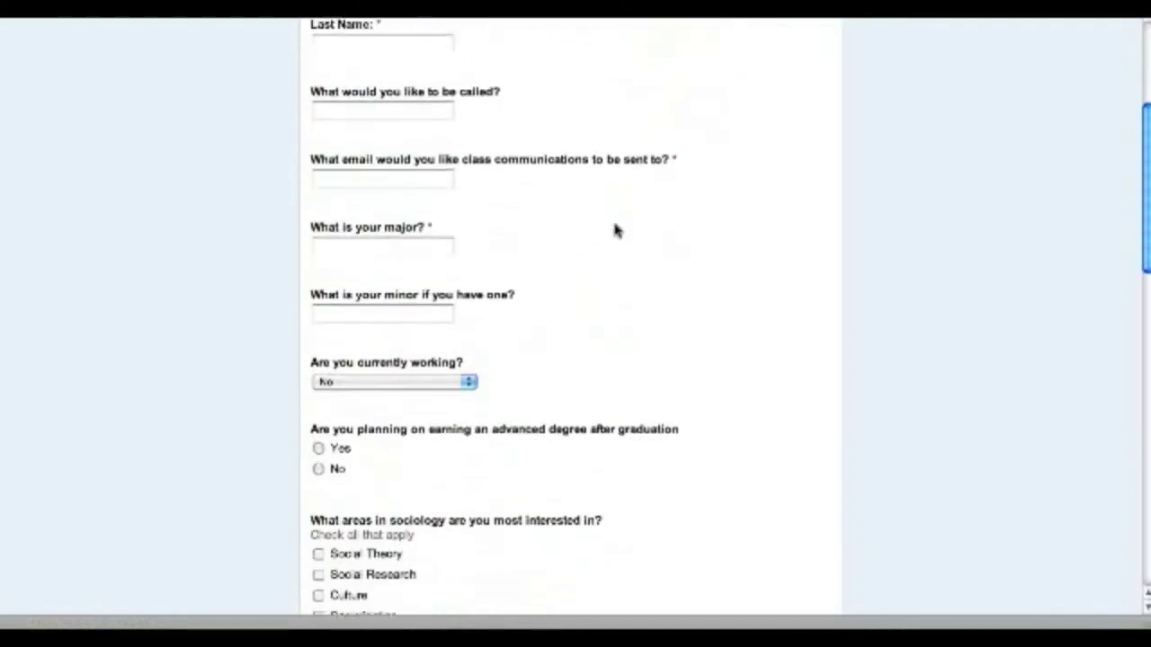
scroll(615, 231, "down", 7)
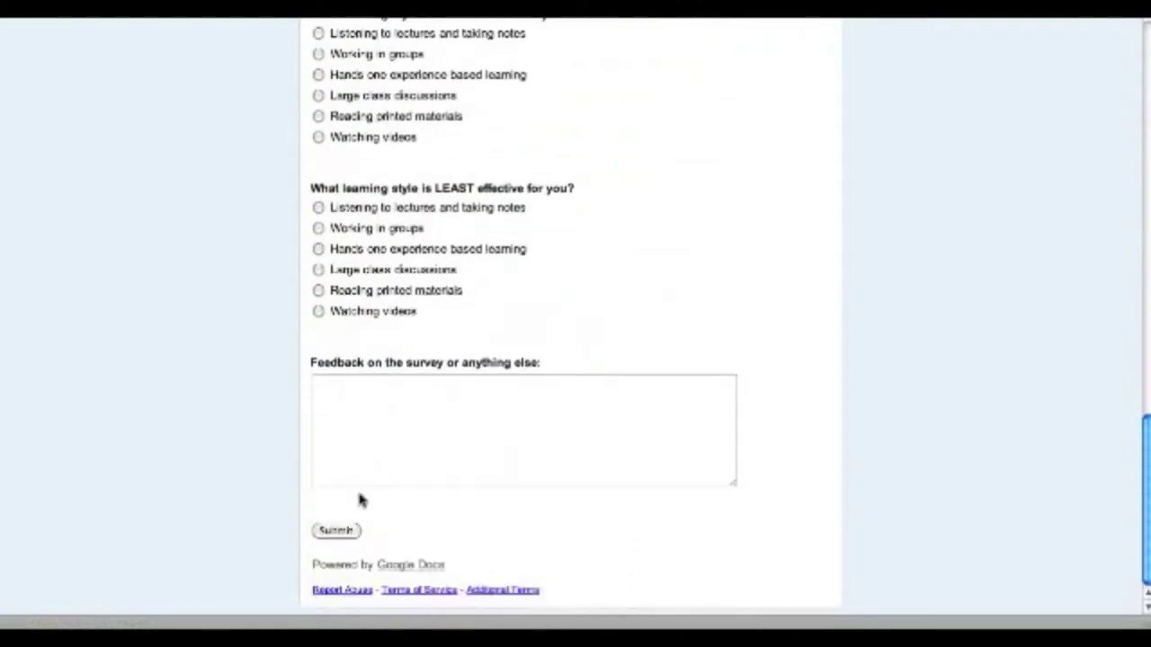
scroll(627, 255, "up", 15)
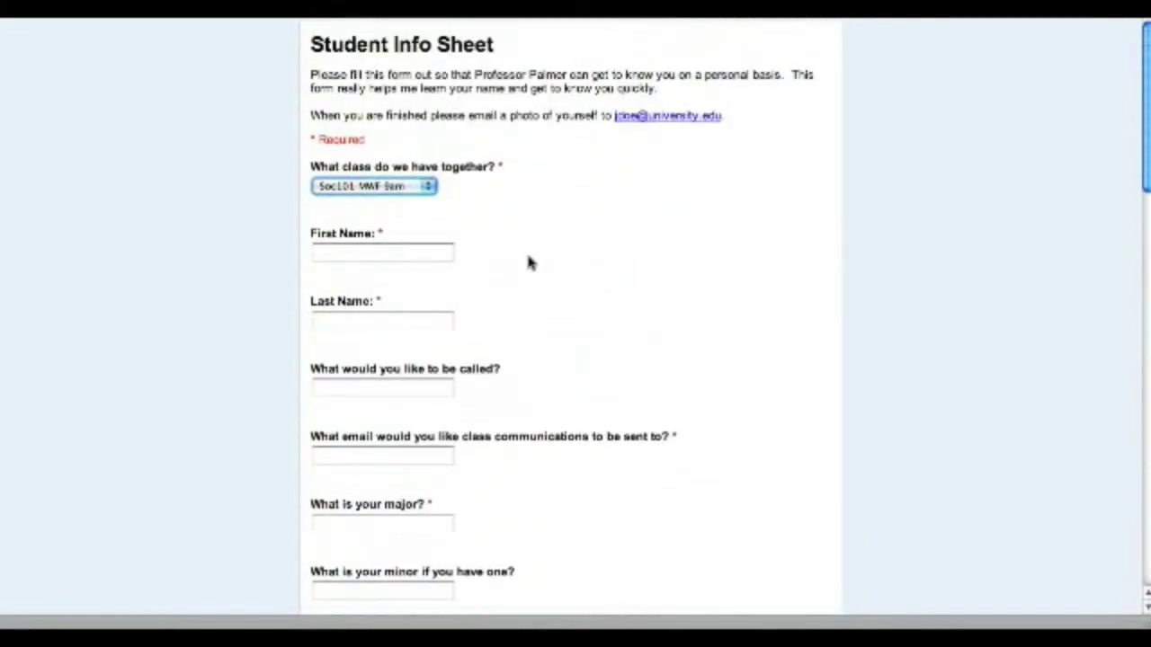
left_click(432, 255)
key("Tab")
key("Tab")
type("Nathan")
key("Tab")
key("Tab")
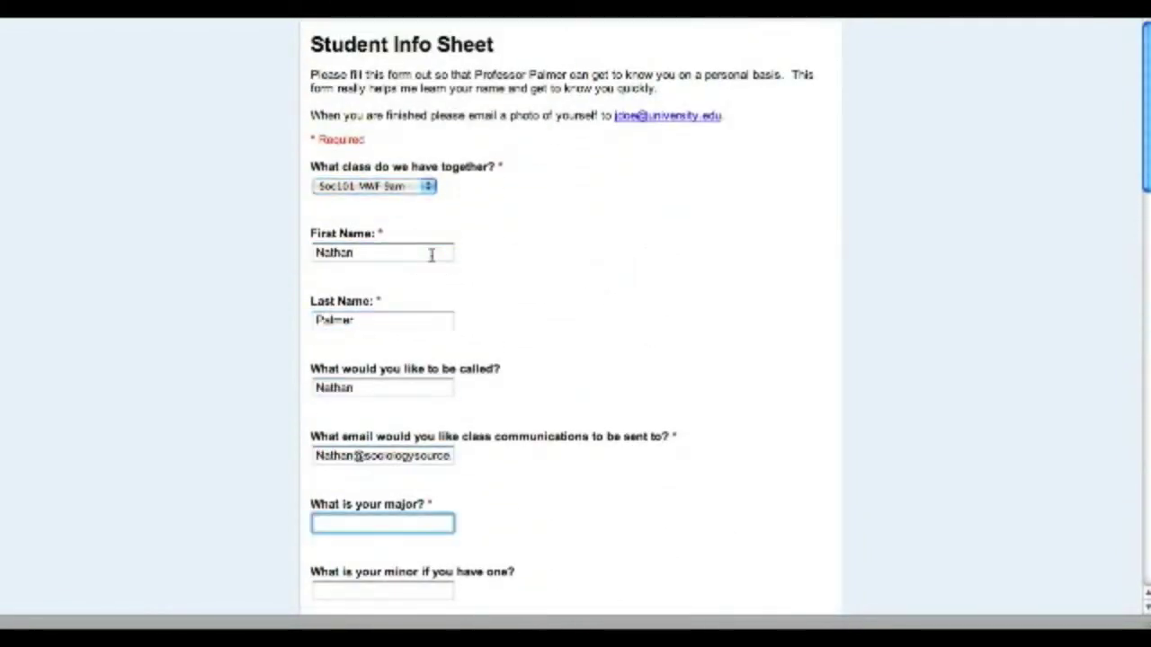
type("Sociology")
key("Tab")
- Answer working Yes 30-40 hrs, advanced degree Yes, tick Social Theory, Social Research, Culture and more interests
scroll(442, 303, "down", 5)
left_click(441, 298)
left_click(432, 362)
left_click(317, 153)
left_click(317, 260)
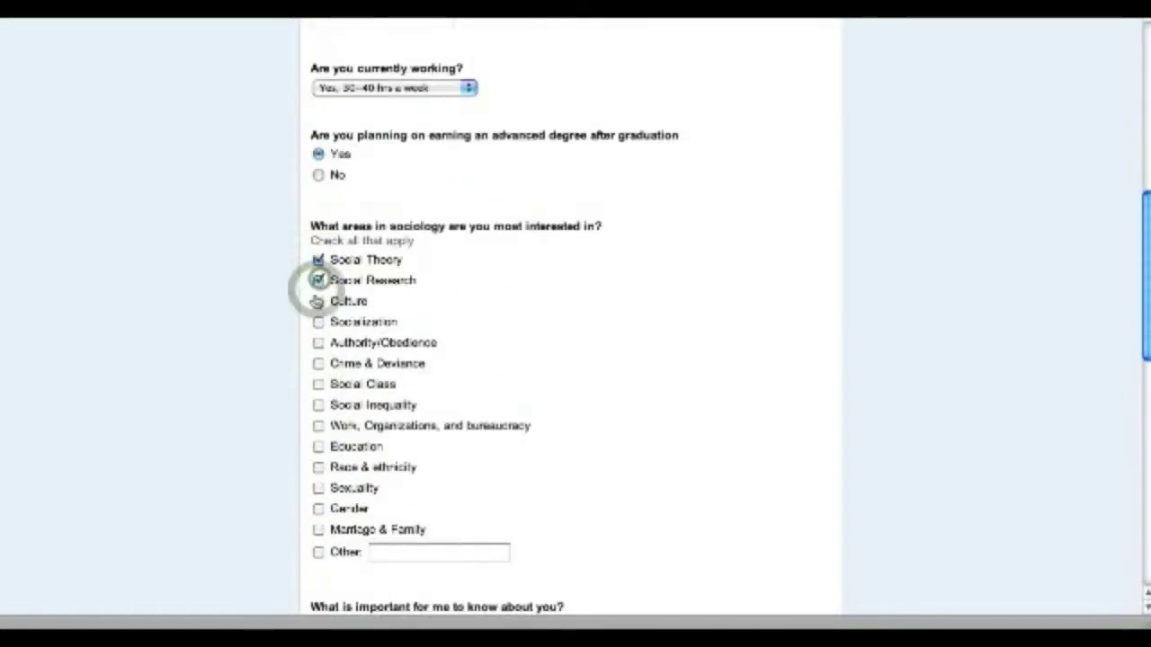
left_click(317, 363)
left_click(317, 467)
left_click(317, 530)
scroll(524, 359, "down", 4)
left_click(524, 324)
type("I really like sociology")
- Pick most and least effective learning styles, add a thank-you feedback note, and submit
scroll(416, 372, "down", 3)
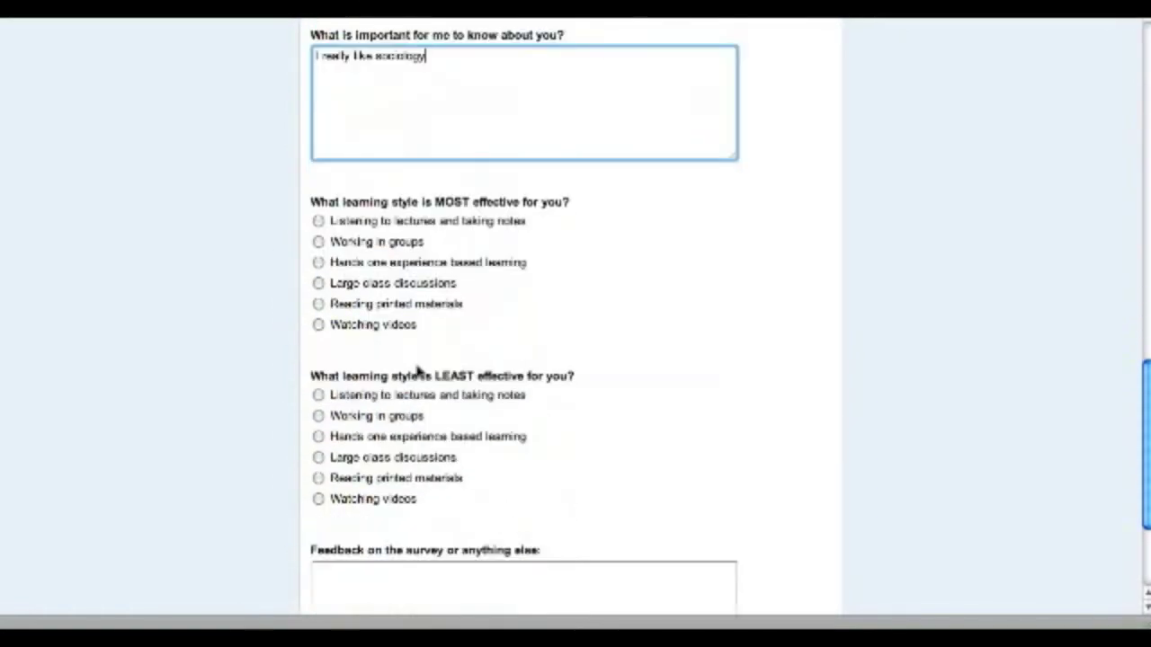
left_click(319, 260)
left_click(318, 392)
scroll(789, 429, "down", 3)
left_click(524, 423)
type("Thanks for taking the time to get to know me better :)")
left_click(336, 530)
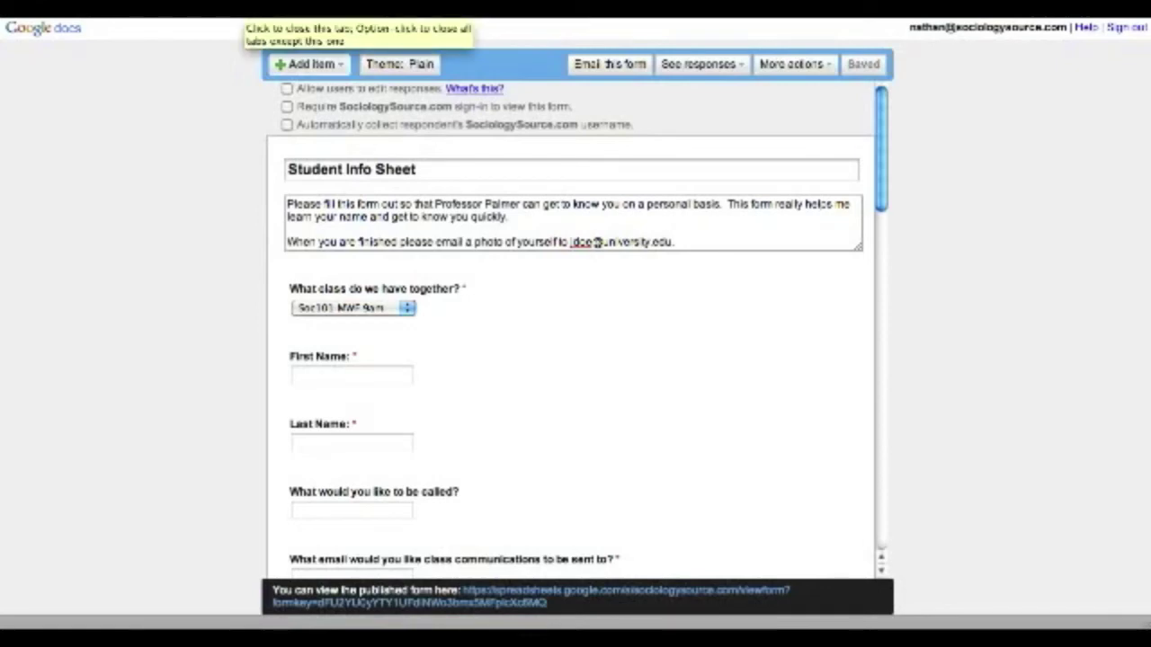
- Close the form editor and bring up Bento's File menu
left_click(235, 18)
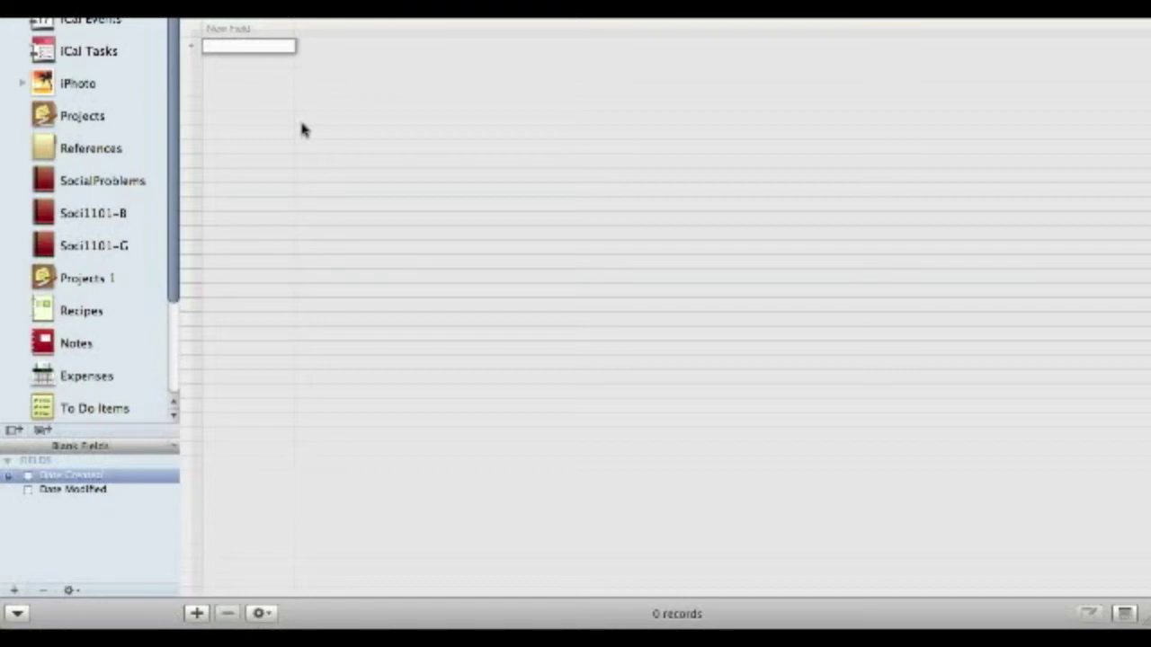
left_click(117, 9)
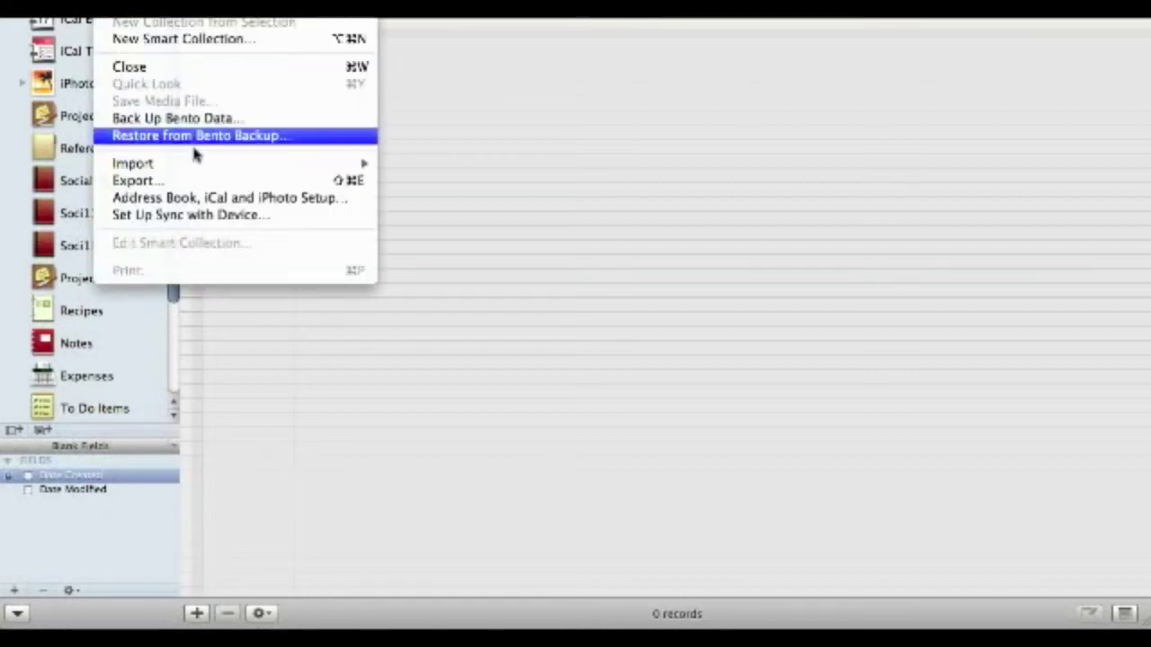
- Import the student info responses spreadsheet into a new library named Student Info Sheet
mouse_move(207, 167)
left_click(413, 165)
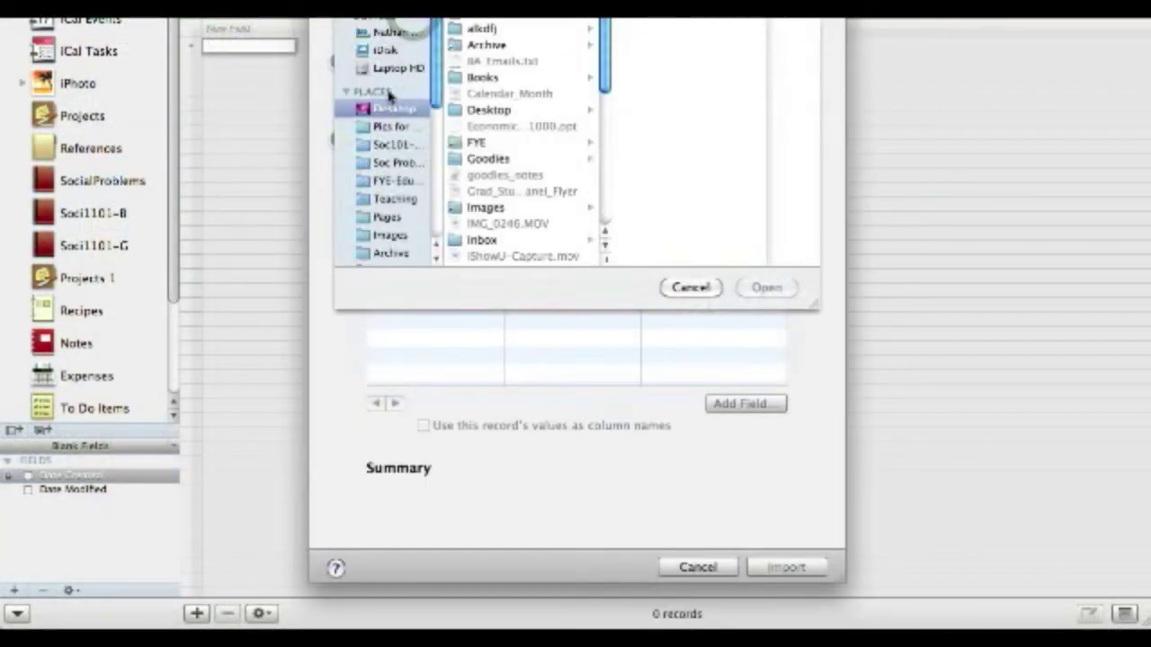
scroll(464, 97, "down", 3)
scroll(465, 97, "down", 10)
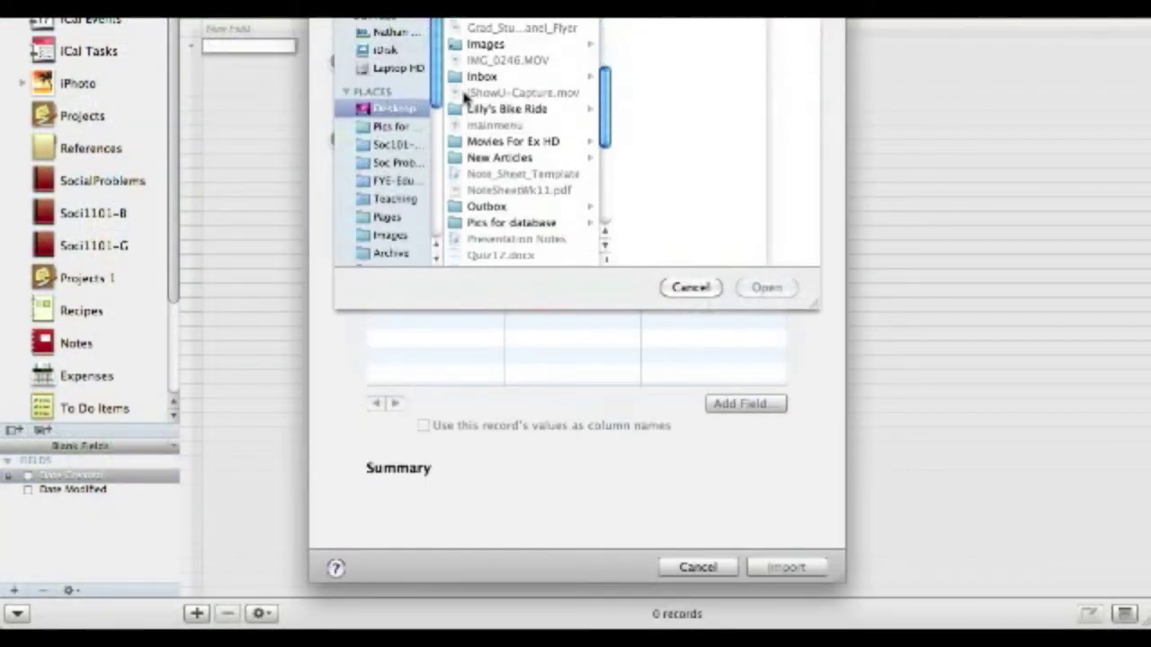
scroll(490, 242, "down", 8)
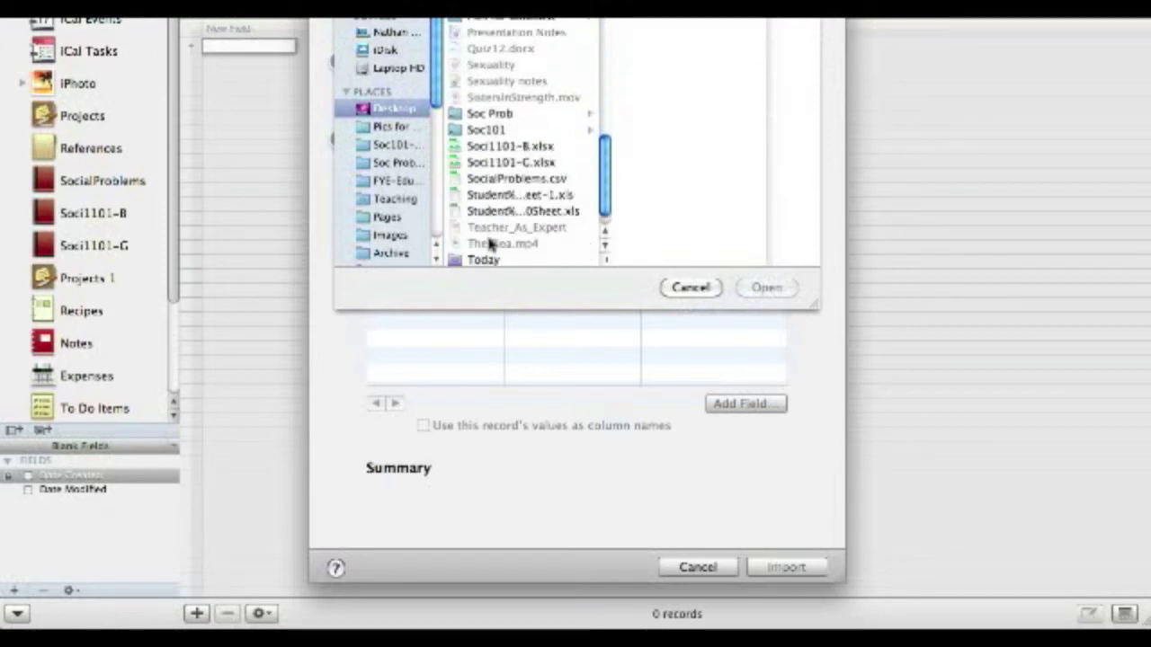
left_click(533, 200)
left_click(763, 286)
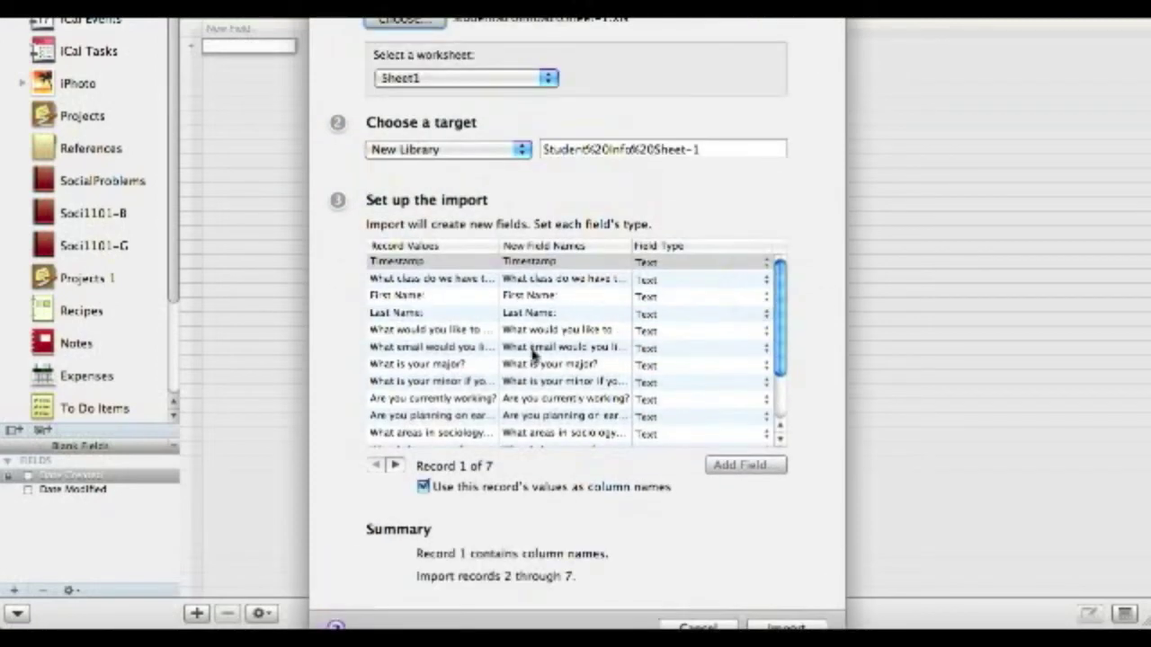
left_click(741, 152)
type("Stud")
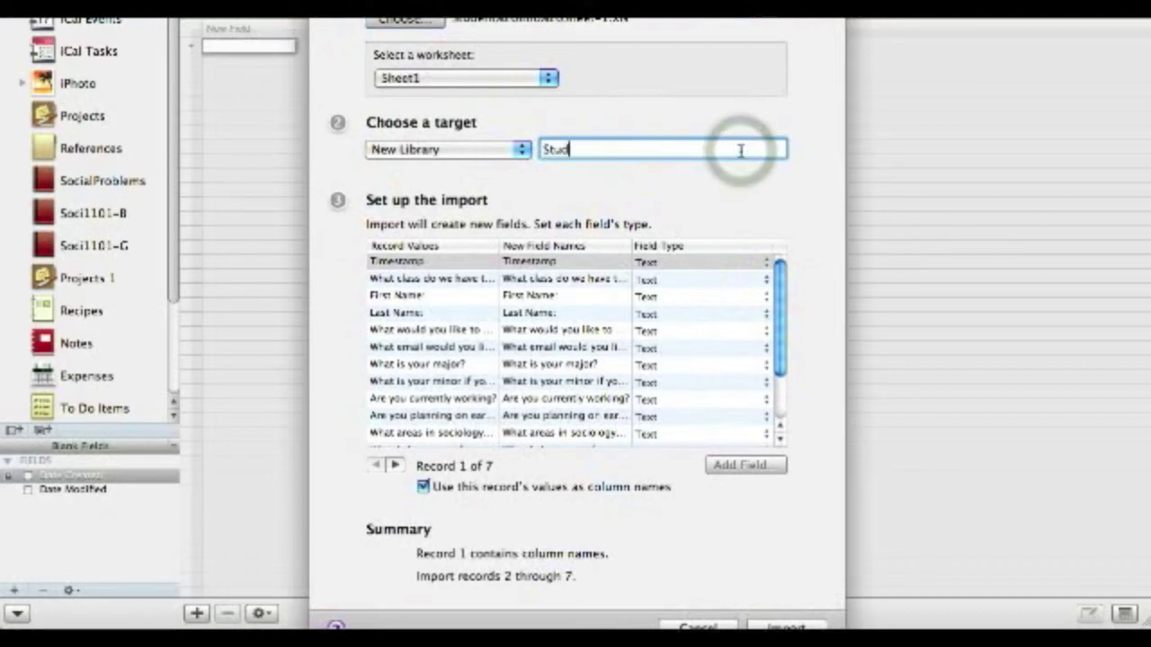
type("ent Info Sheet")
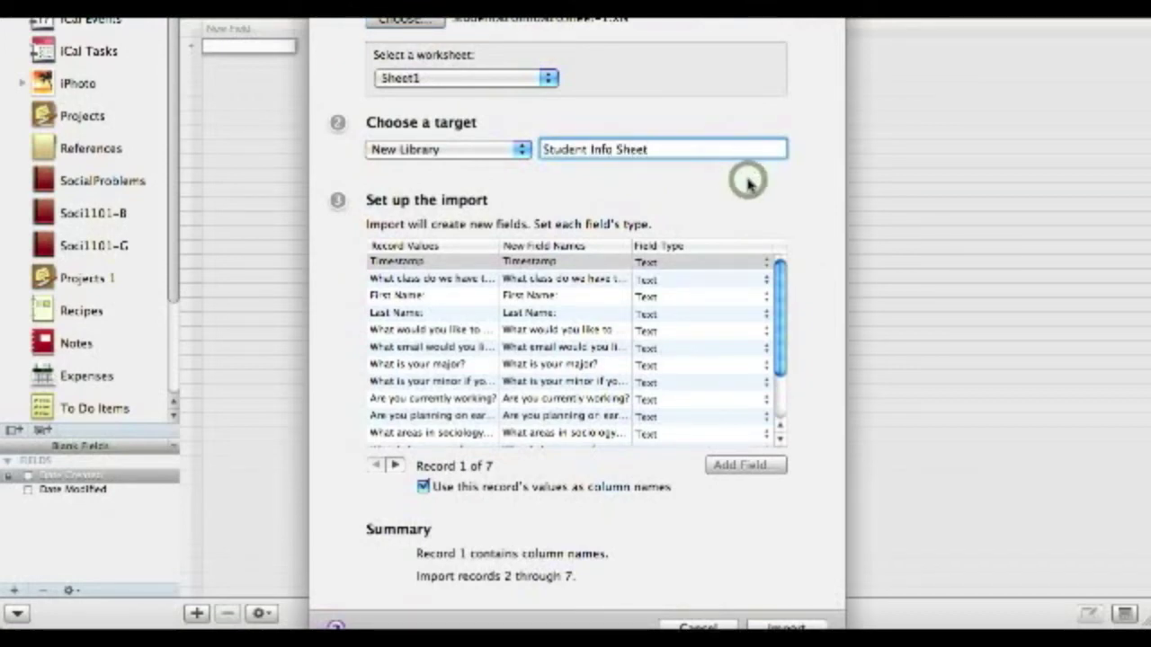
scroll(755, 360, "down", 2)
left_click(782, 626)
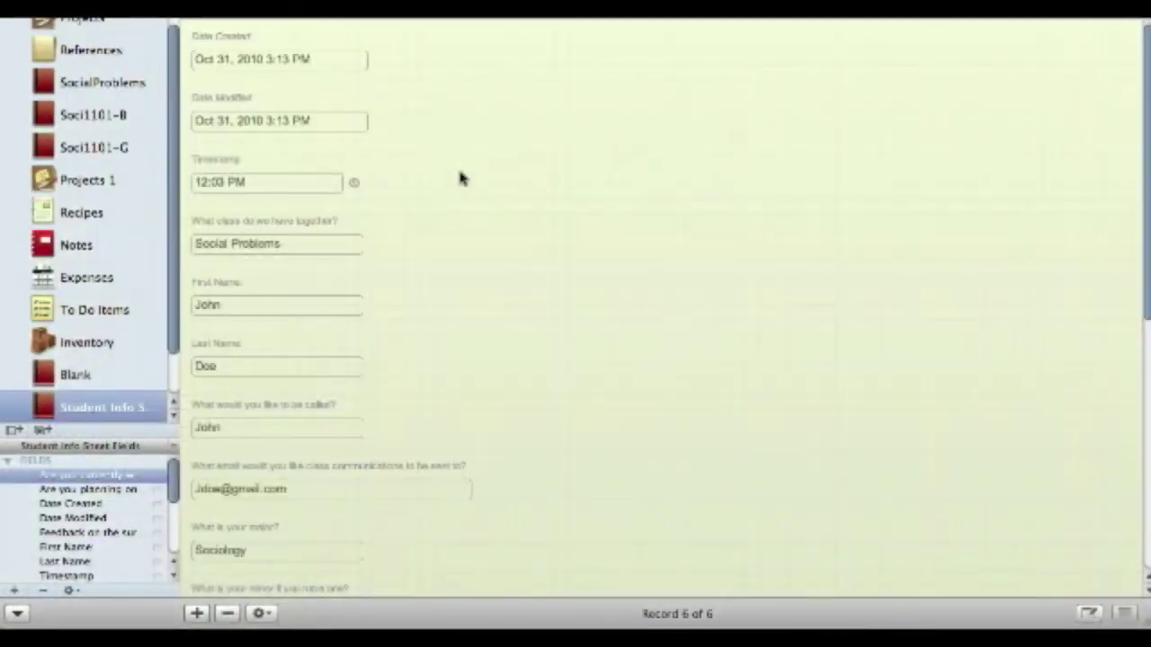
- Show all six records and delete Date Created, Date Modified and Timestamp from the record form
left_click(200, 18)
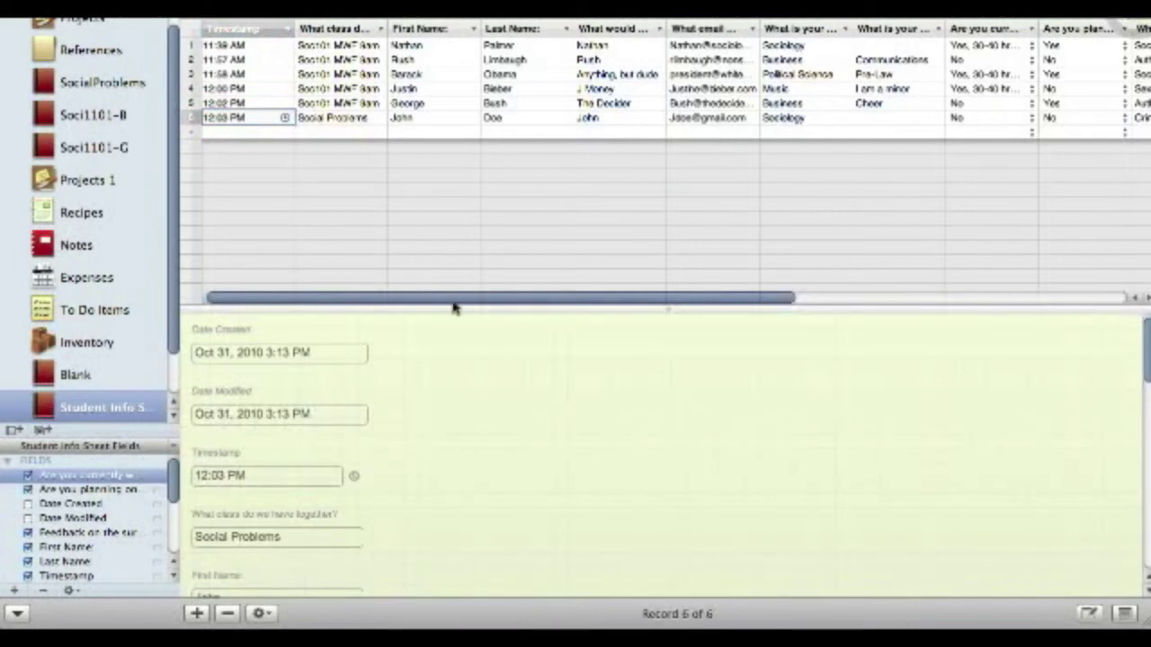
left_click(345, 324)
key("Delete")
left_click(342, 321)
key("Delete")
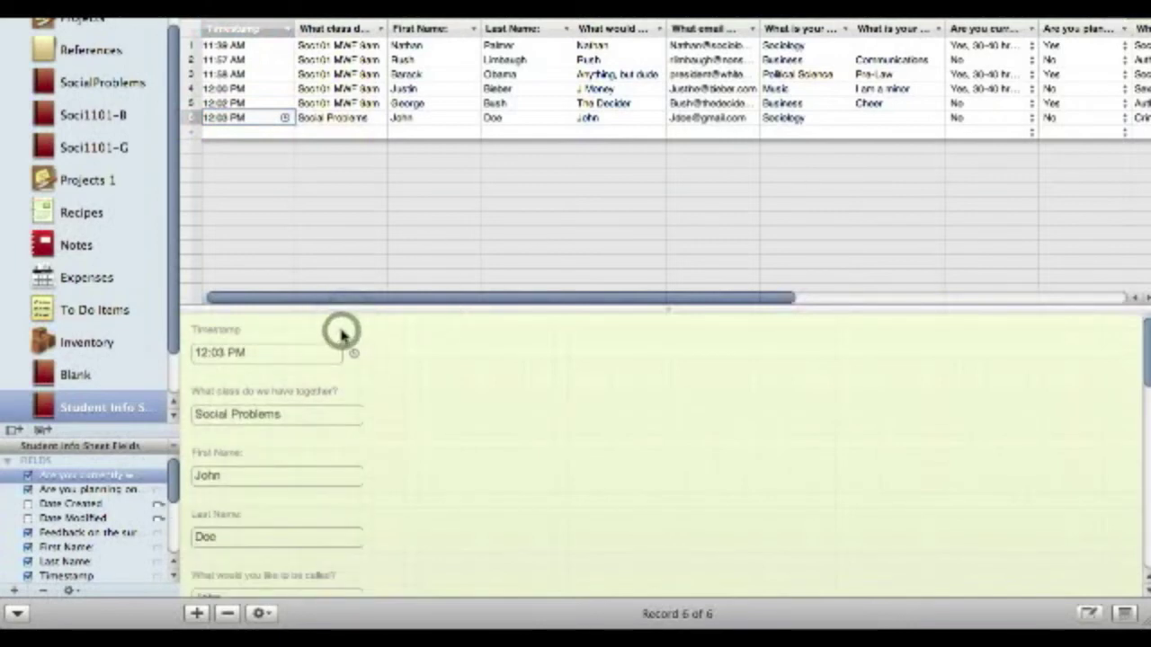
left_click(341, 333)
key("Delete")
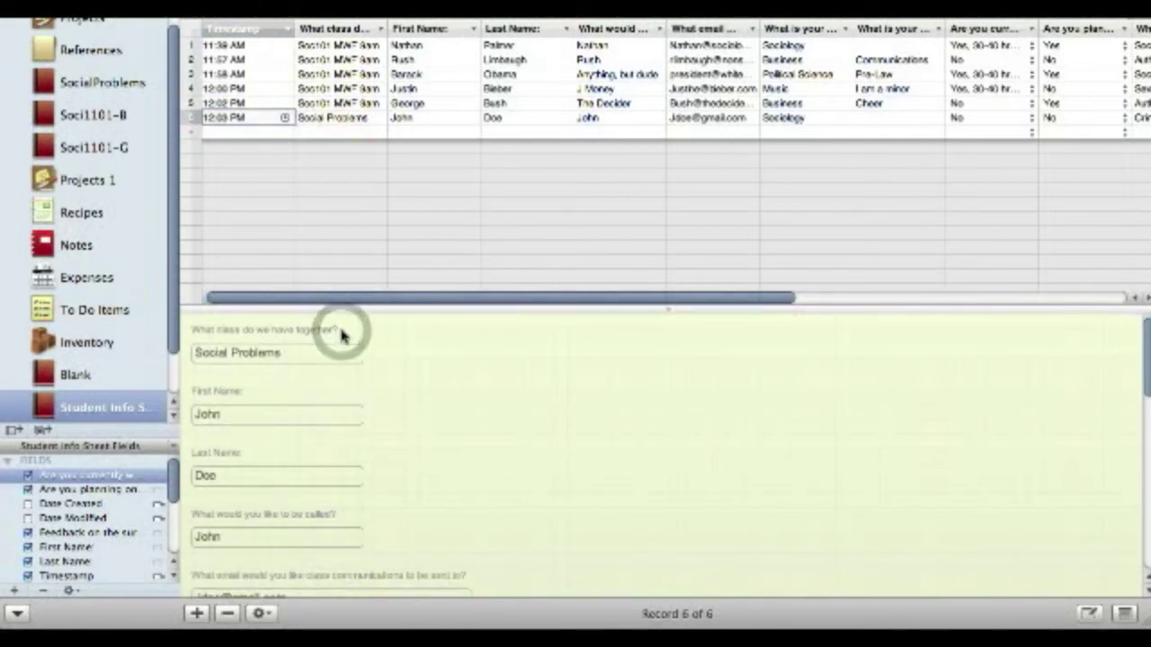
left_click(342, 334)
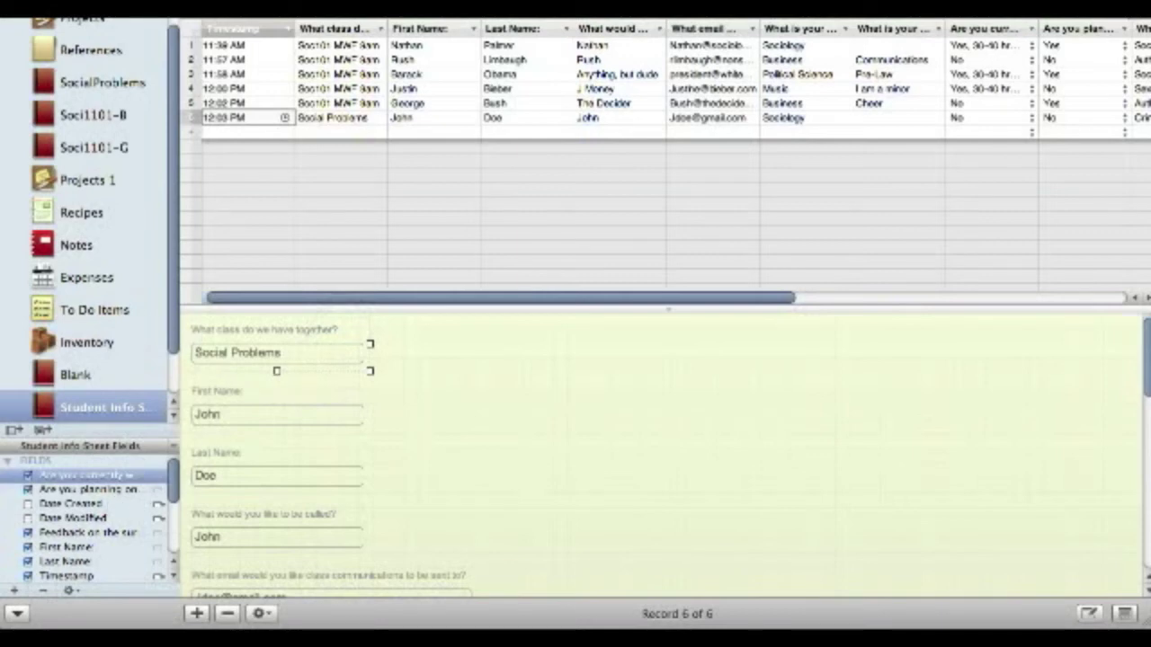
left_click(301, 5)
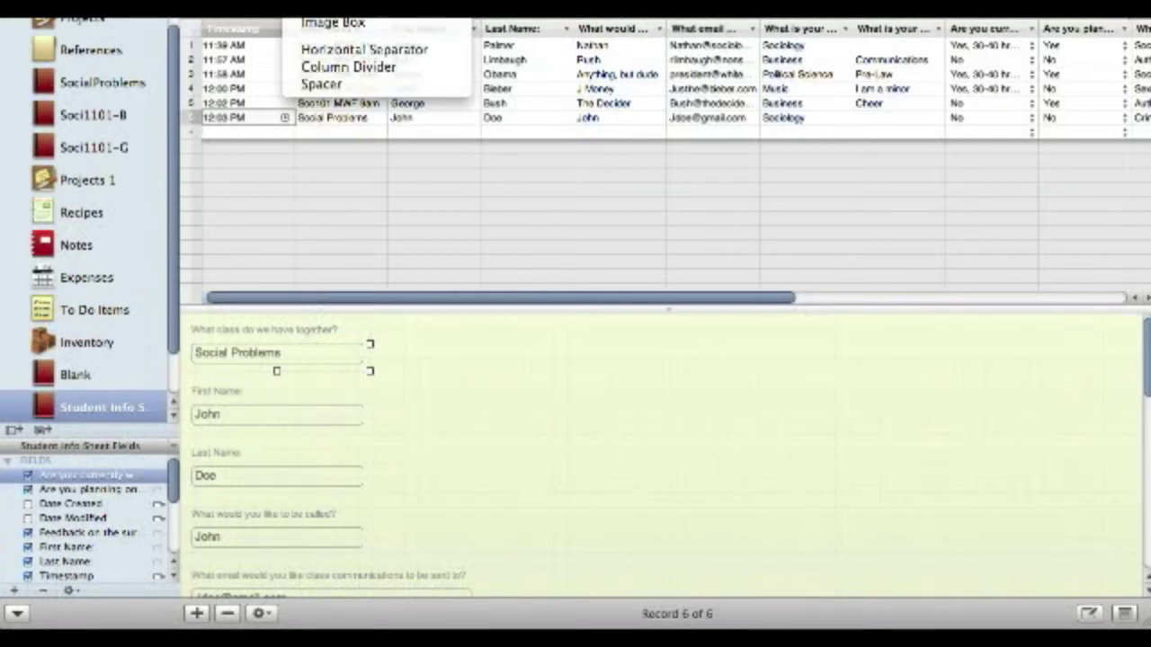
- Create a media field named Pic and place it on the record form
left_click(332, 6)
left_click(391, 114)
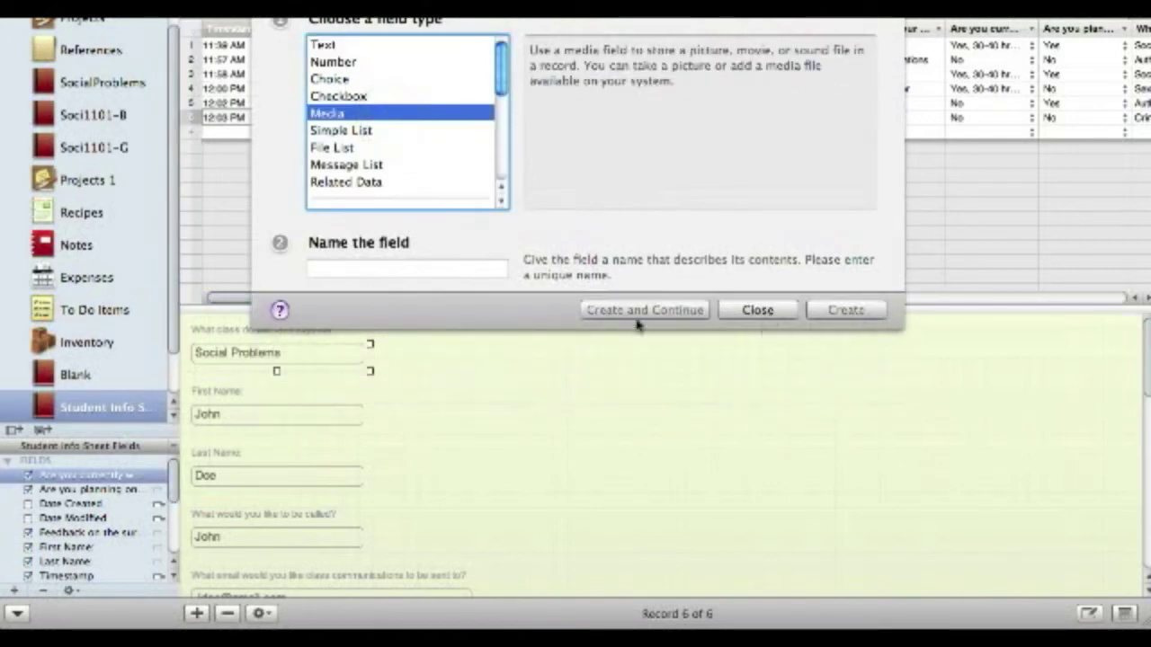
left_click(459, 272)
type("Pic")
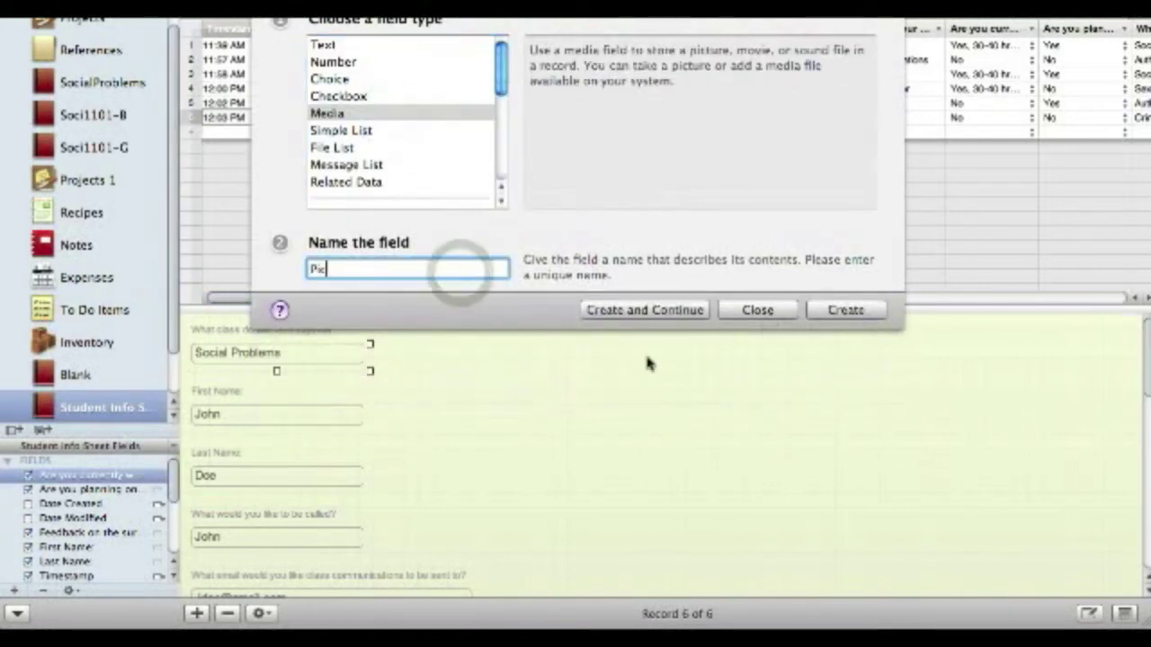
left_click(844, 300)
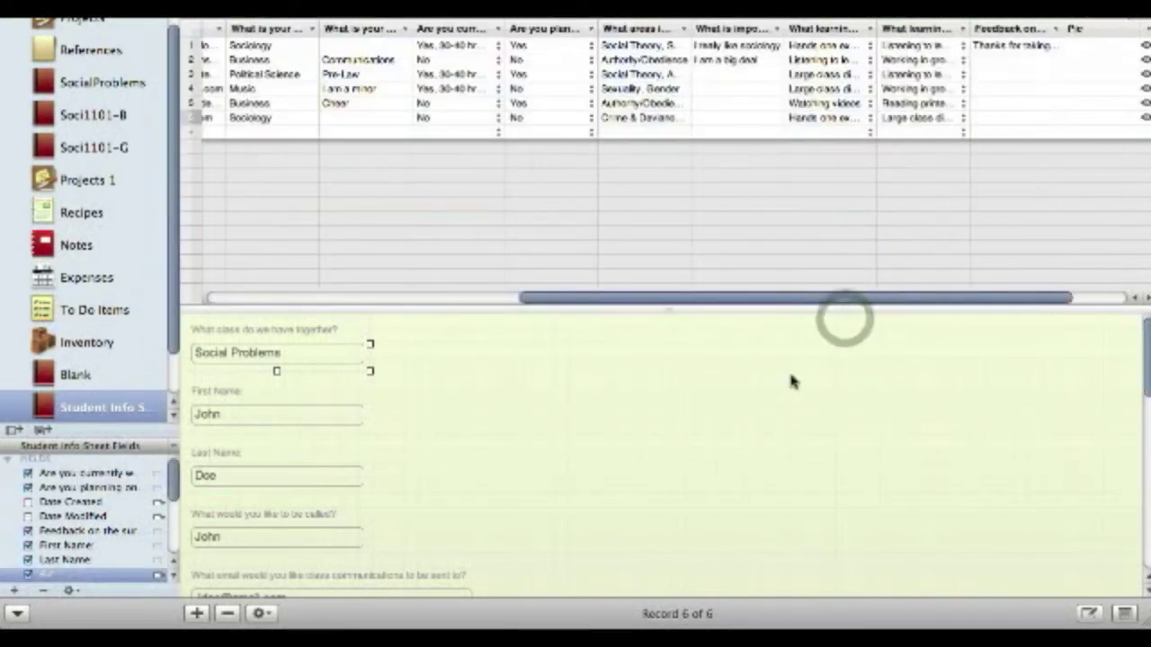
left_click_drag(72, 580, 245, 394)
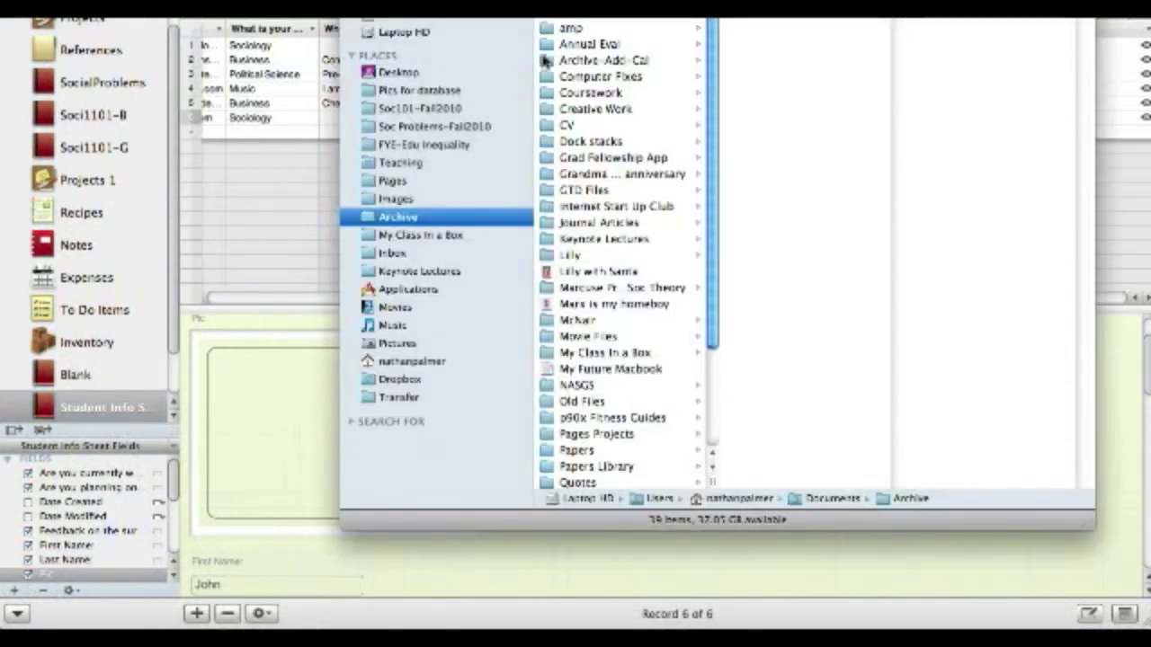
- Drop each student's photo from Pics for database into their Pic field, then view as grid
left_click(415, 91)
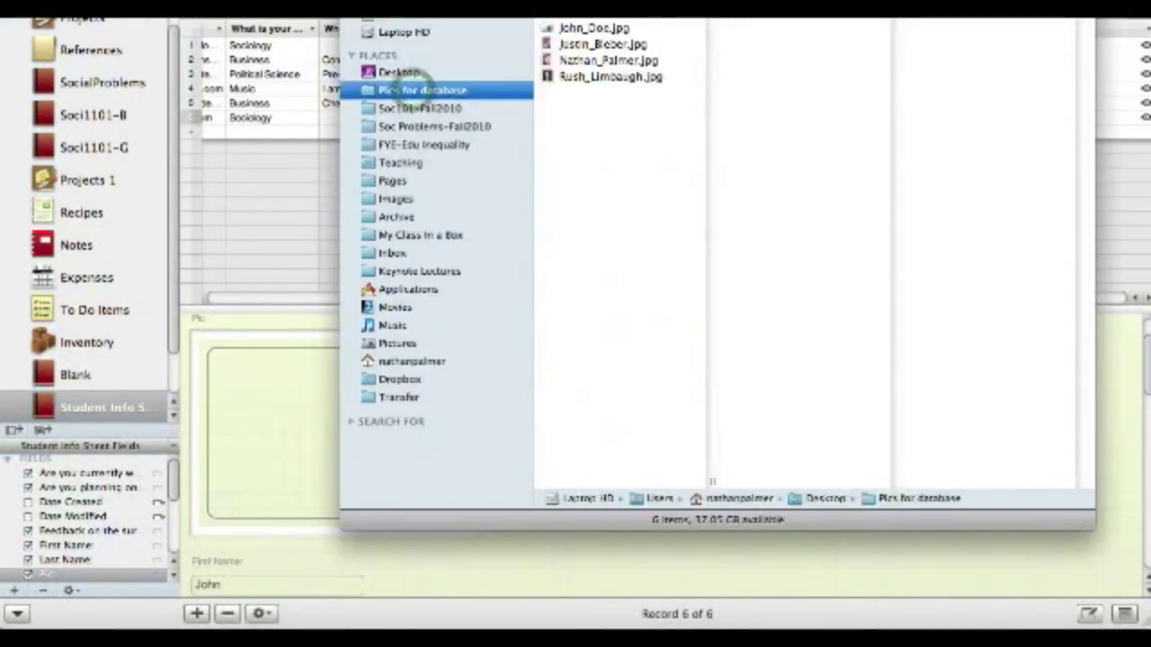
left_click_drag(396, 72, 523, 72)
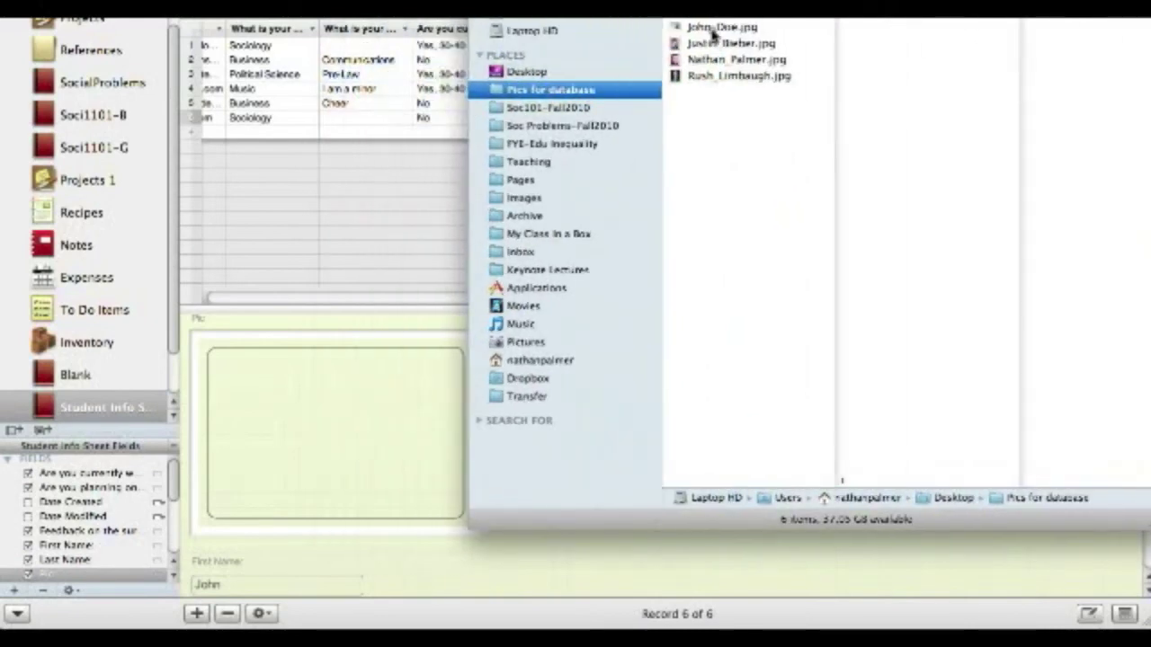
left_click_drag(712, 34, 374, 414)
left_click(374, 414)
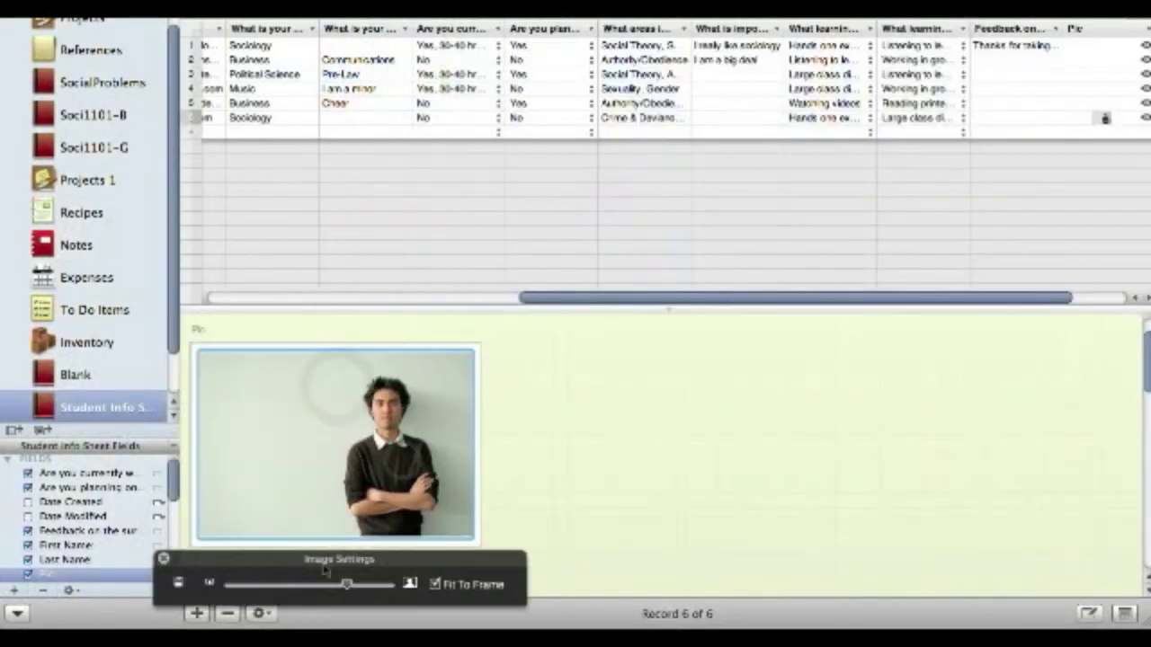
left_click(539, 458)
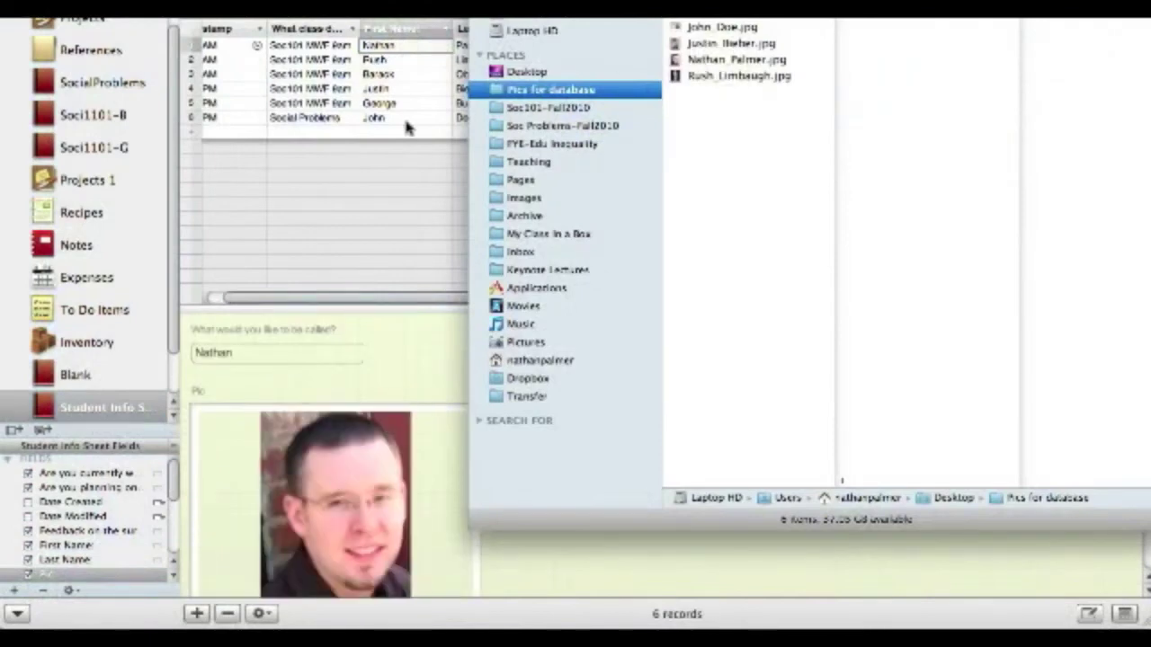
key("Down")
key("Down")
key("Down")
key("Down")
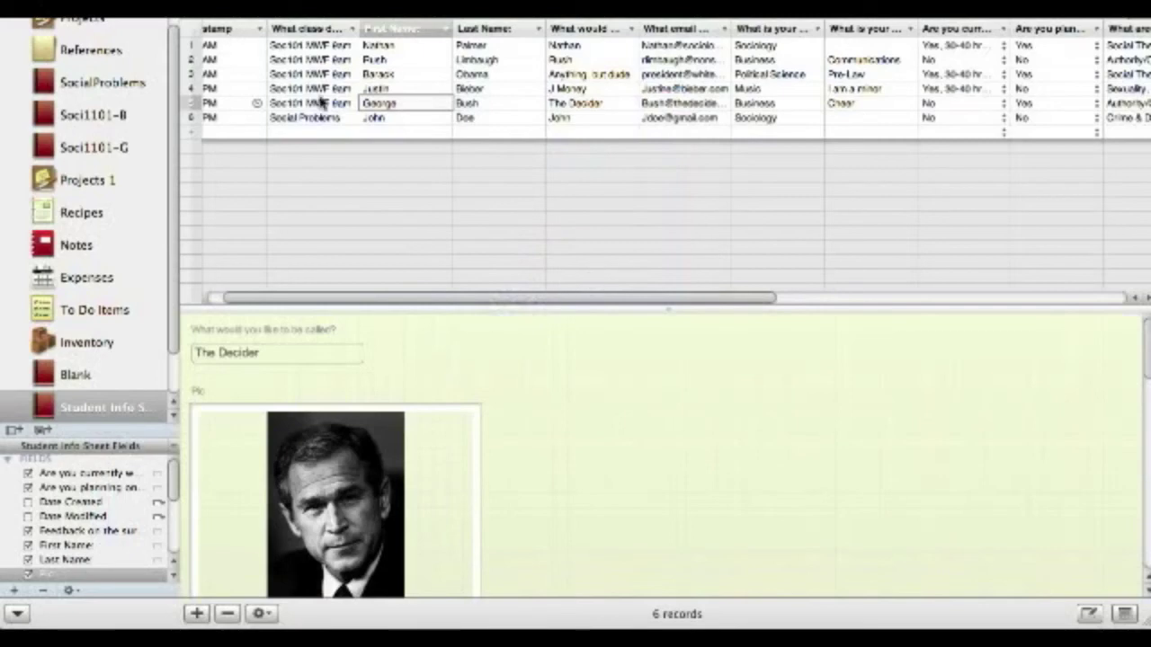
left_click(220, 20)
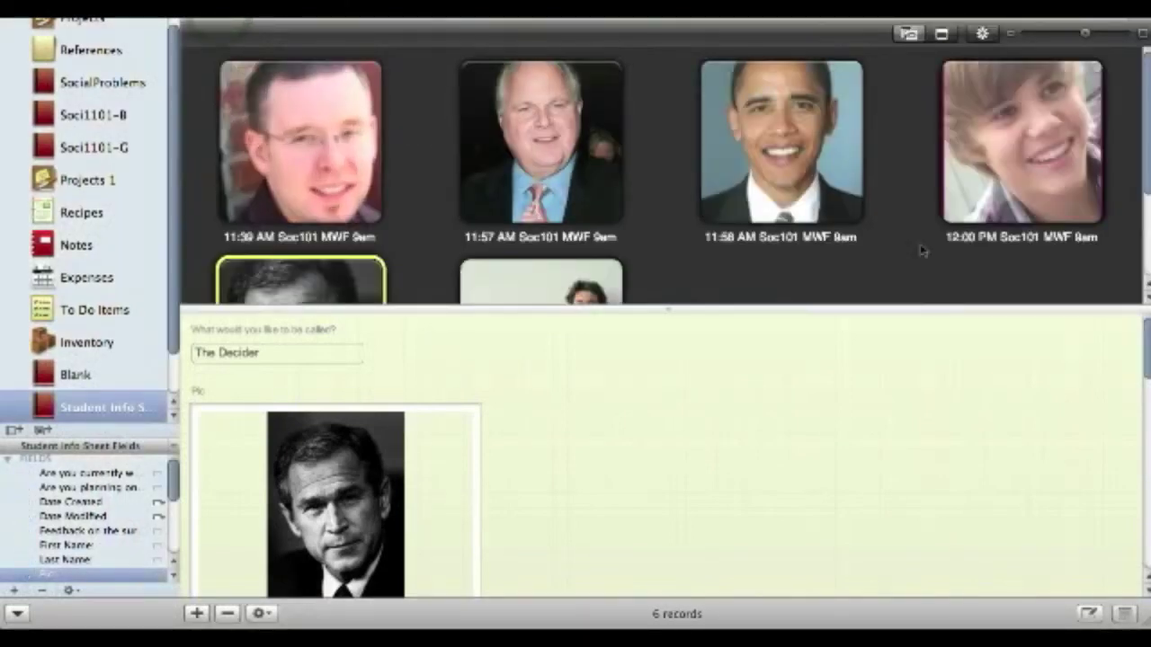
- Caption the six grid photos with First Name + Last Name, subtitled by major and most effective learning style
left_click_drag(664, 307, 663, 491)
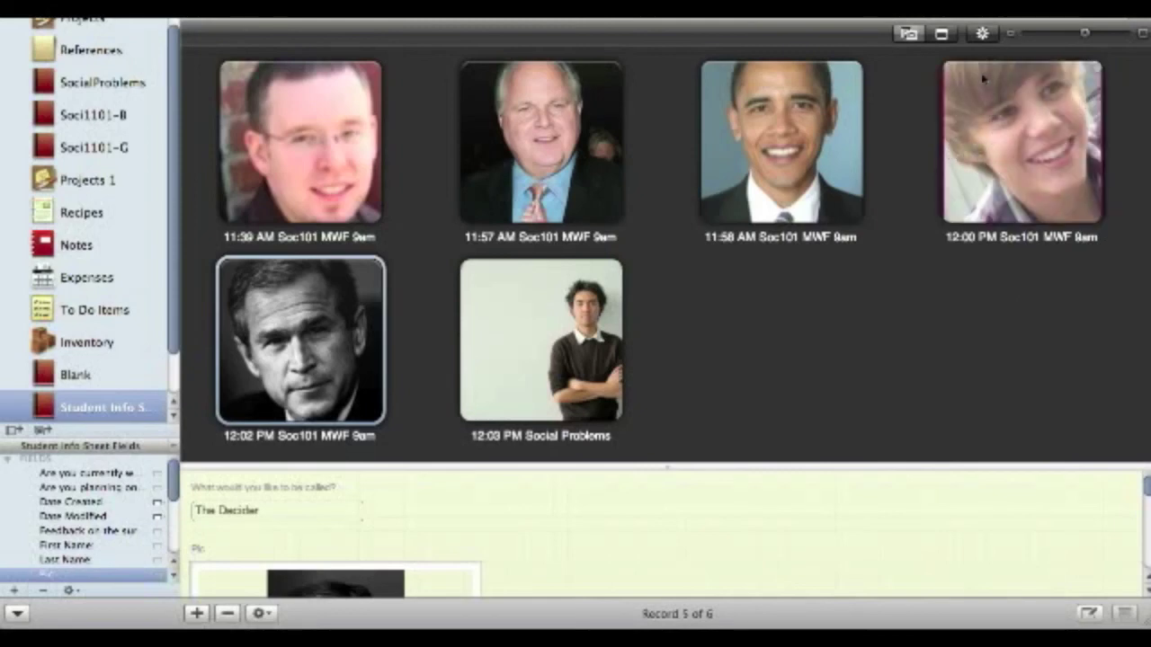
left_click(981, 36)
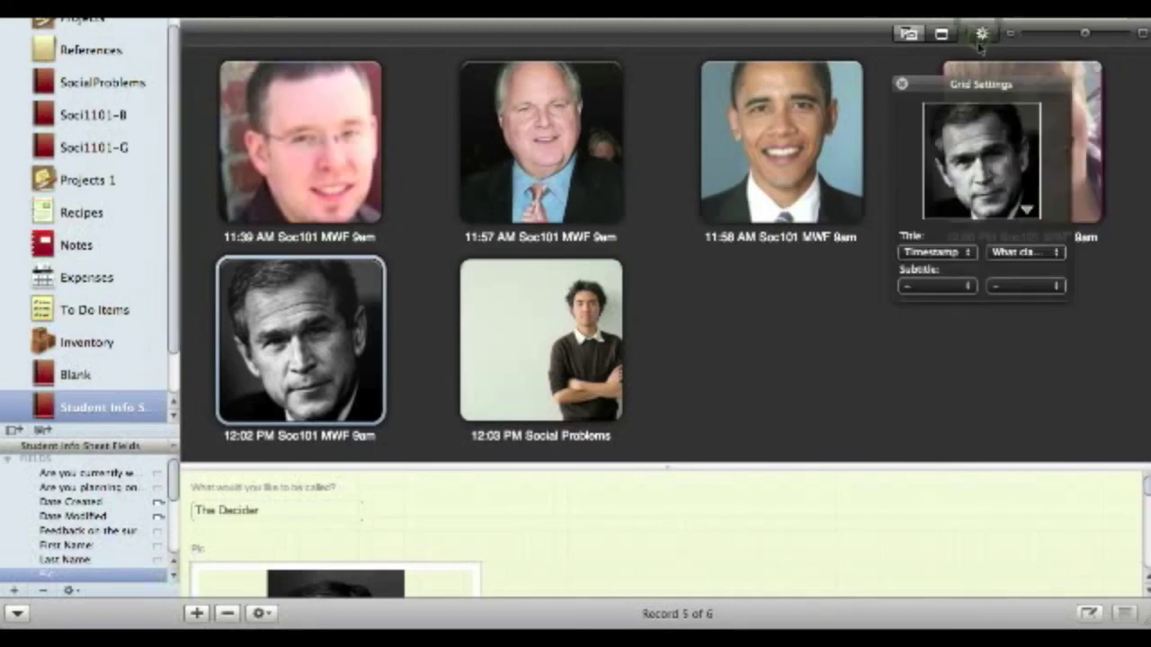
left_click(969, 261)
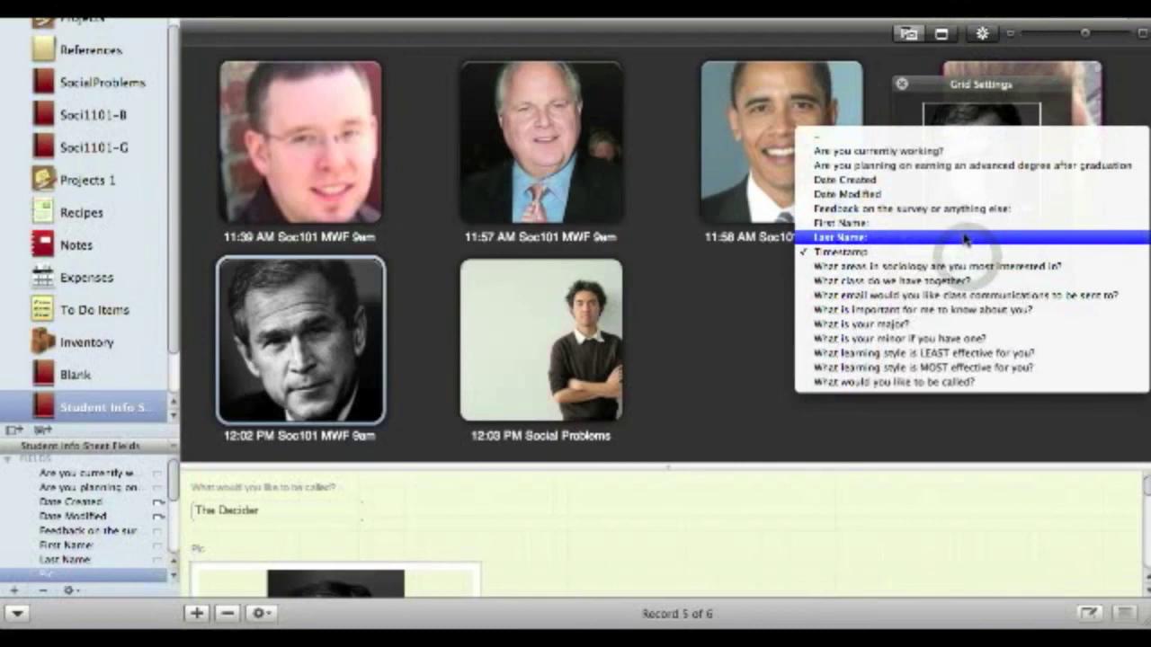
left_click(964, 224)
left_click(1021, 253)
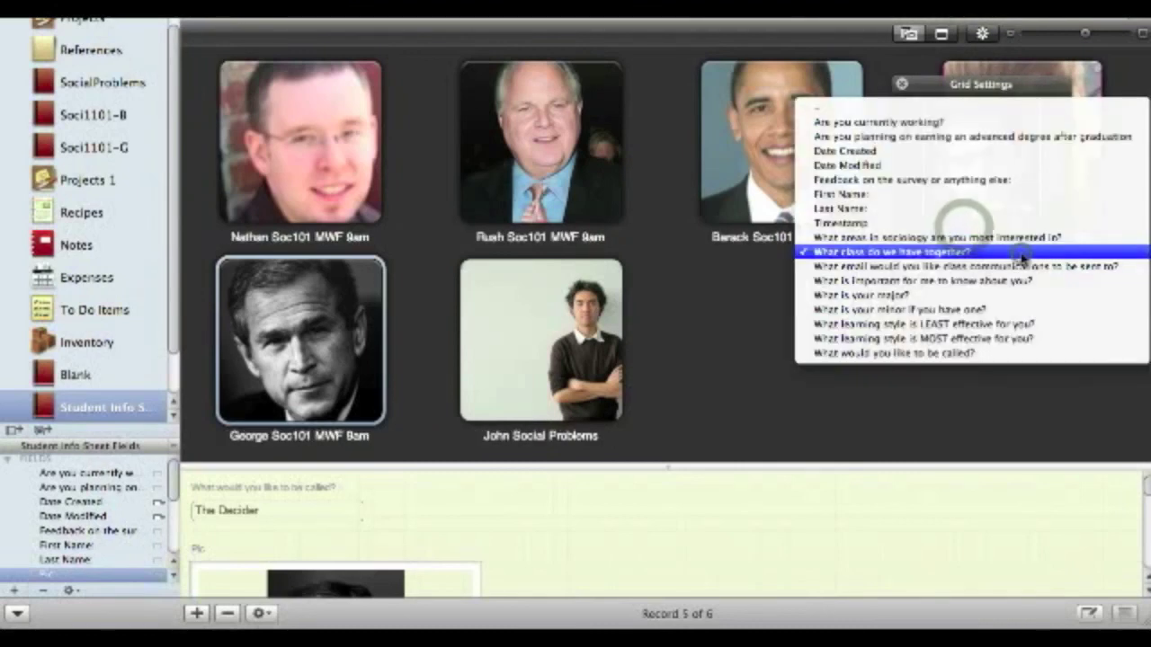
left_click(1019, 209)
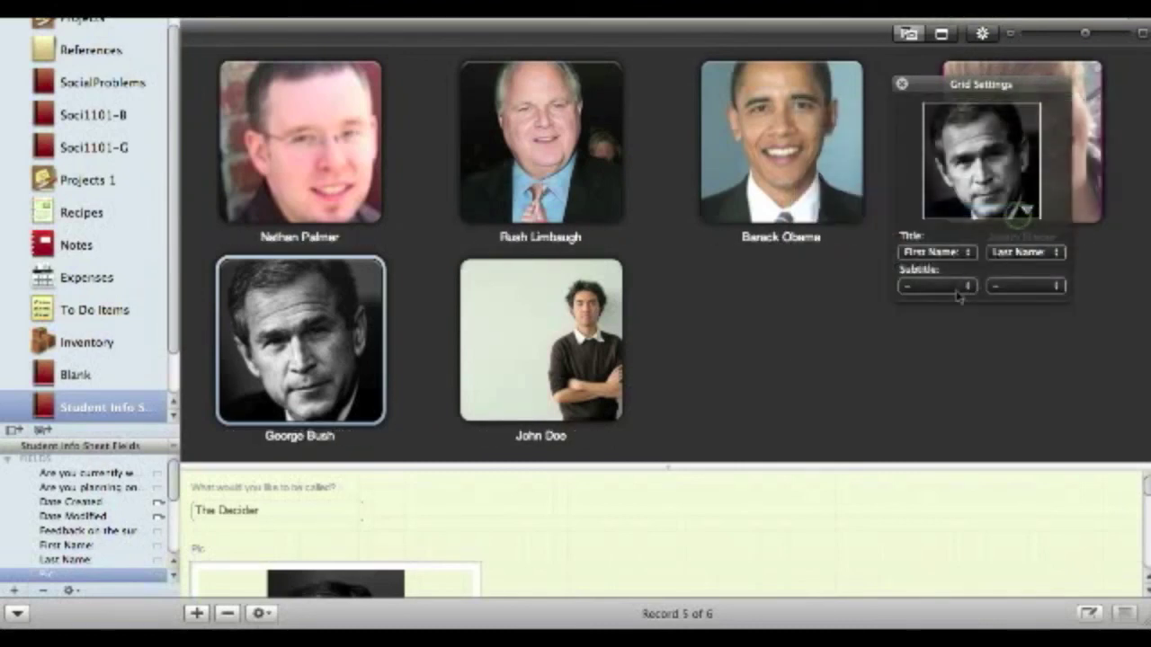
left_click(960, 290)
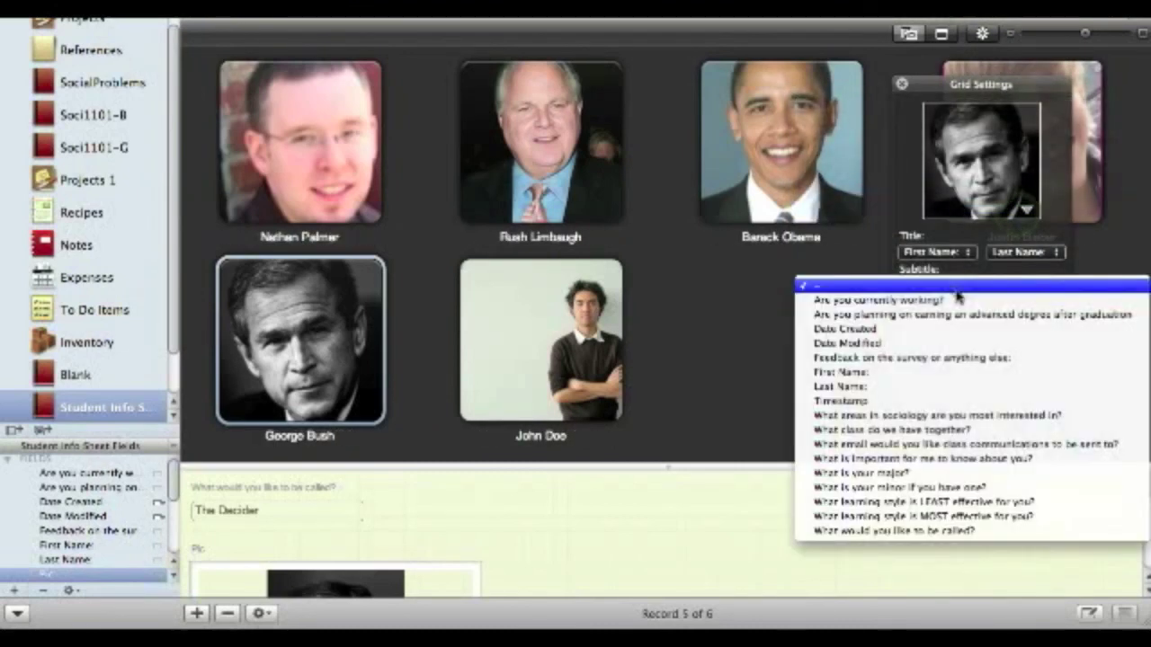
left_click(975, 476)
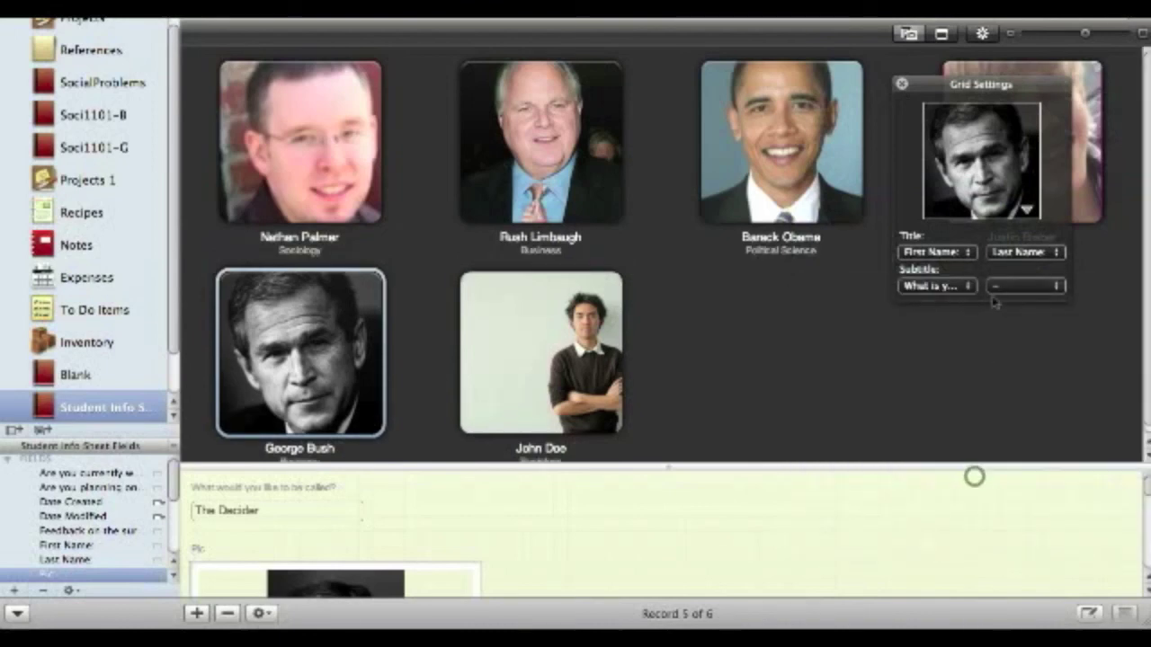
left_click(1043, 286)
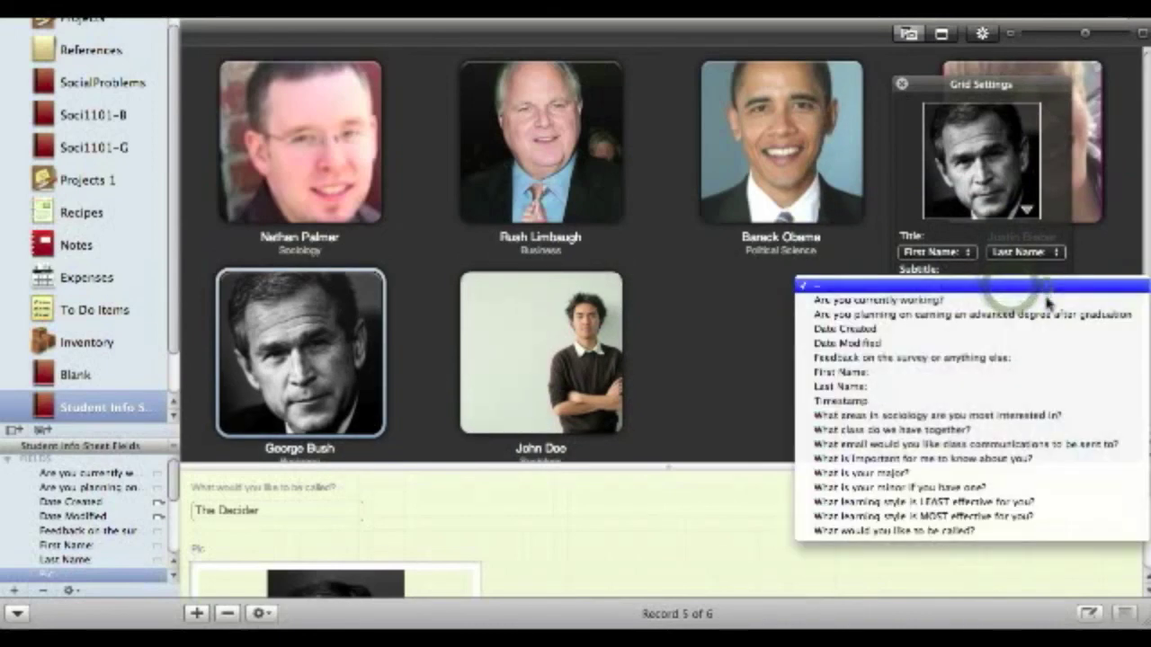
left_click(1045, 517)
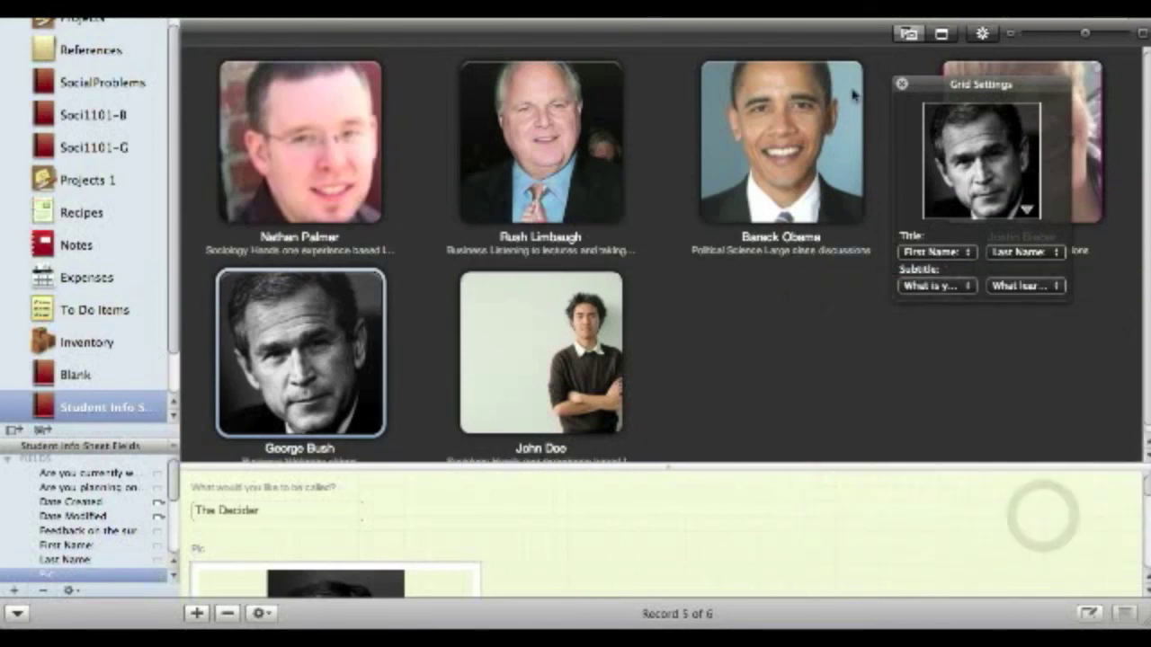
left_click(898, 84)
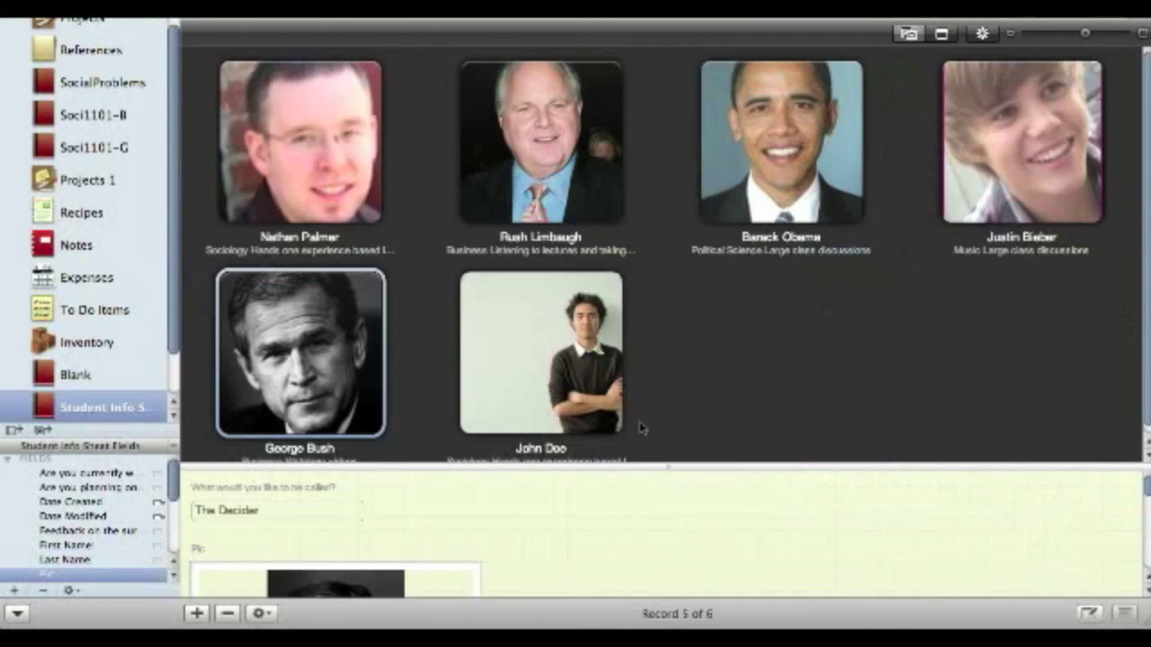
left_click_drag(666, 470, 665, 602)
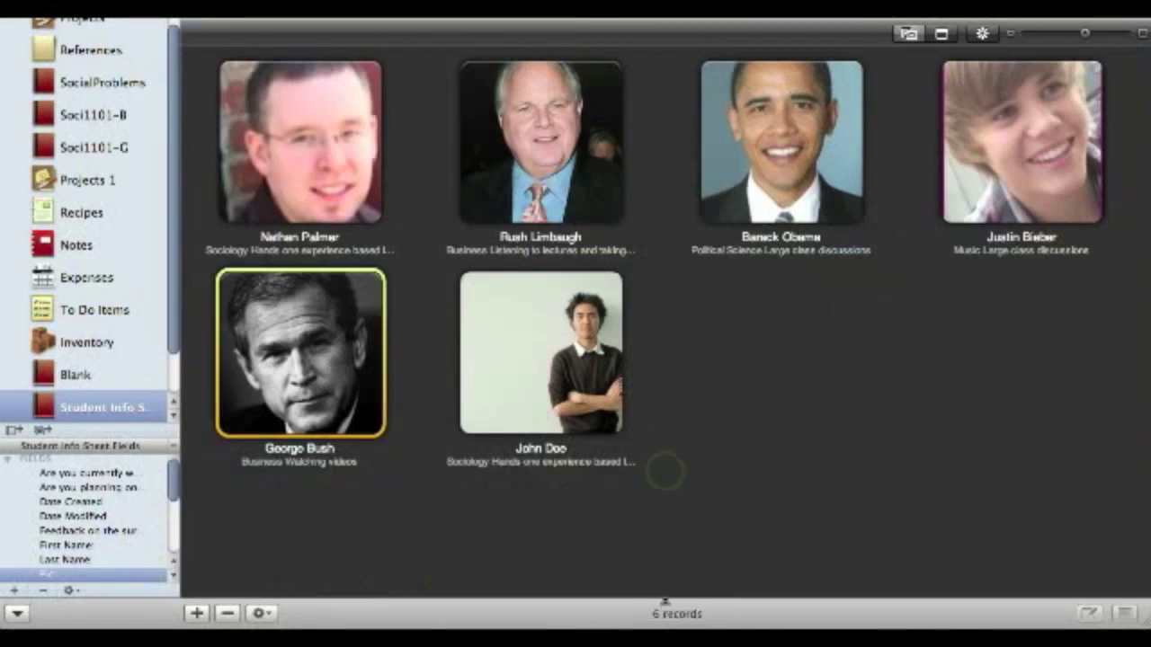